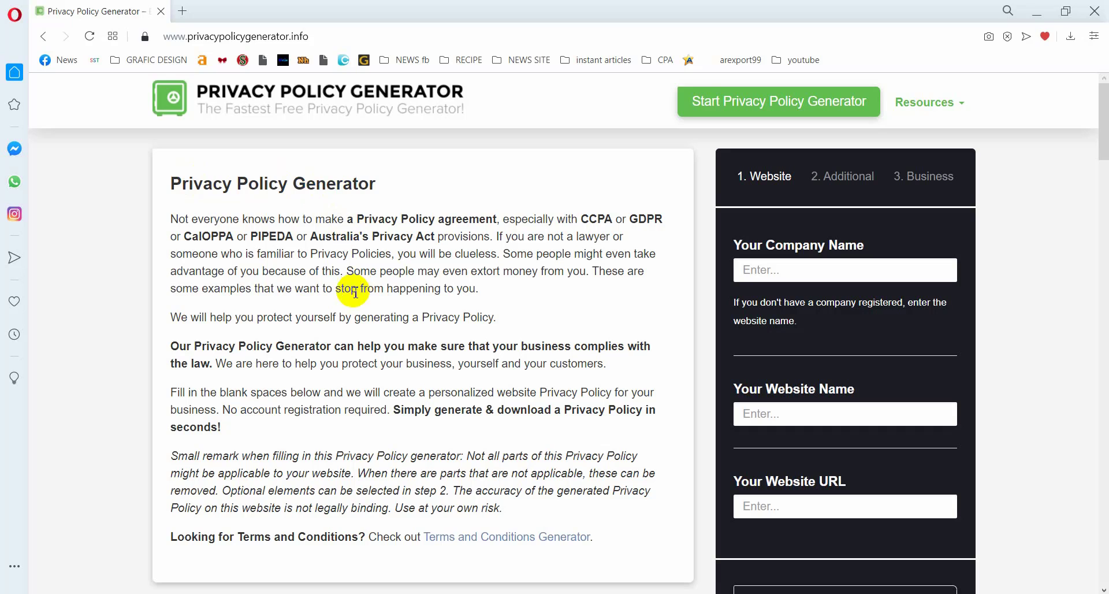
scroll(346, 297, down, 5)
scroll(346, 297, up, 5)
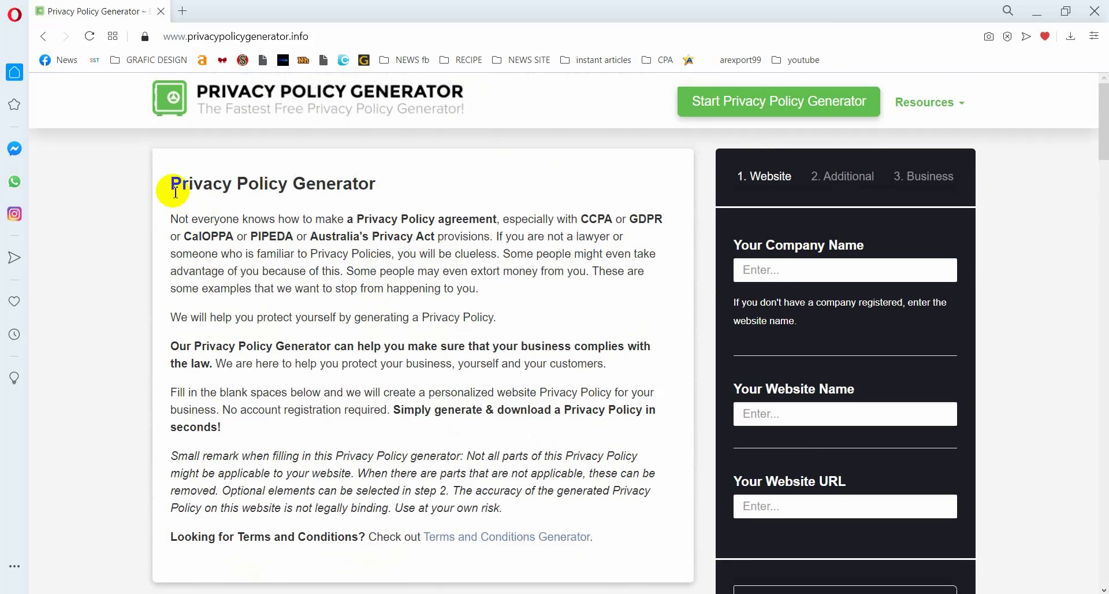
drag(171, 182, 545, 420)
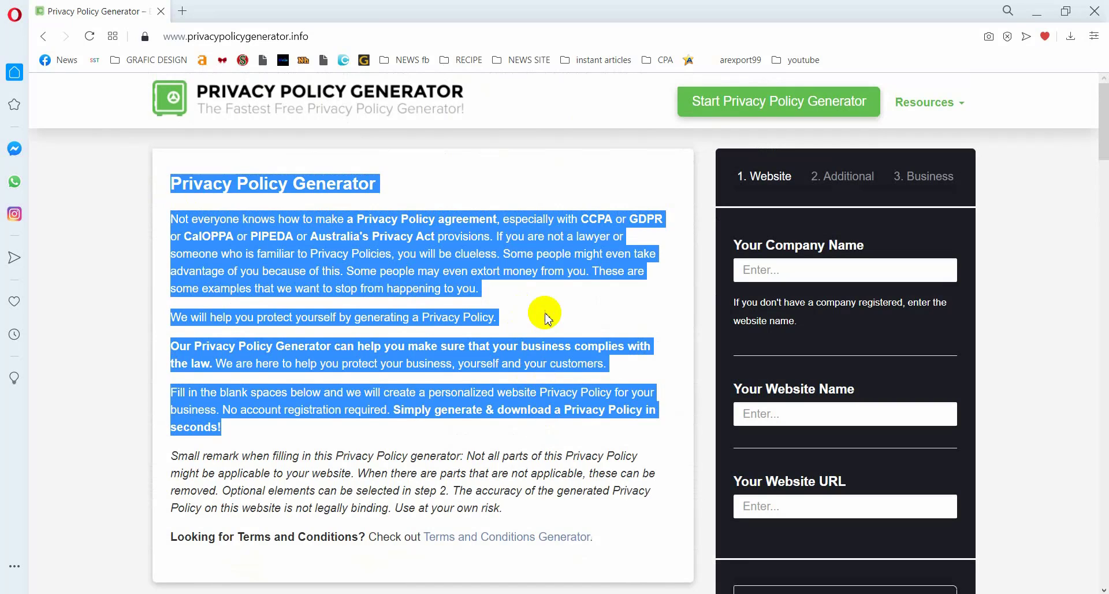
click(528, 307)
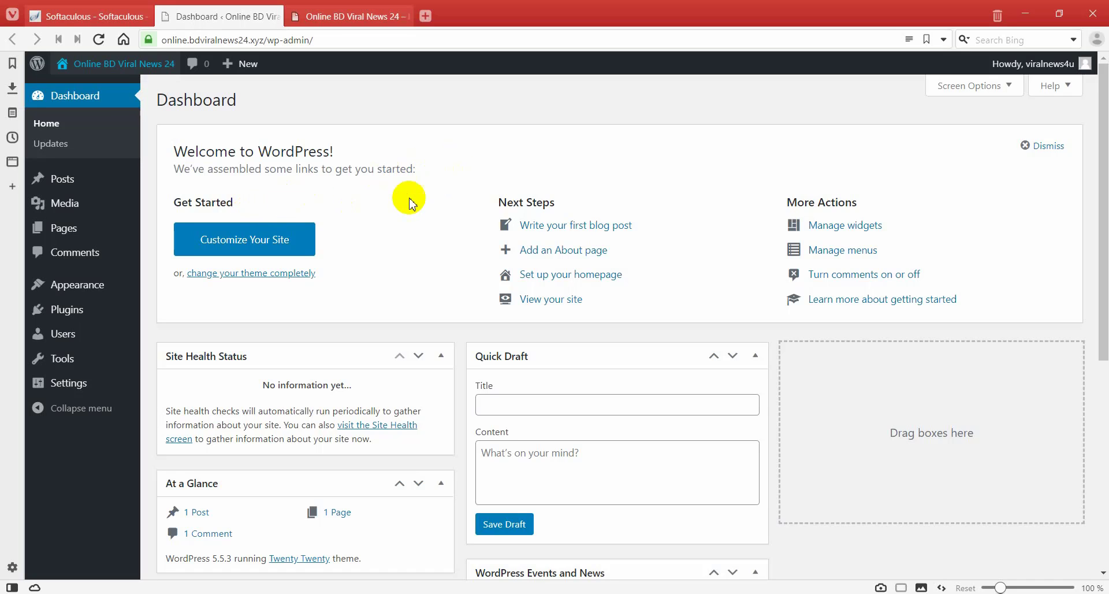
- In the WordPress admin, install the Classic Editor plugin and activate it
click(67, 309)
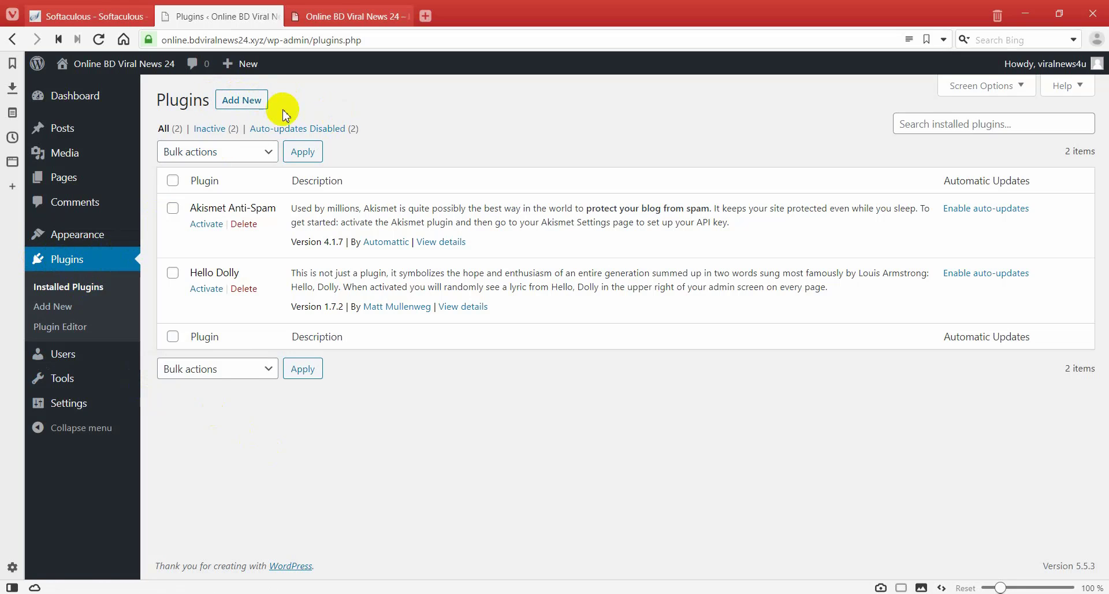
click(252, 105)
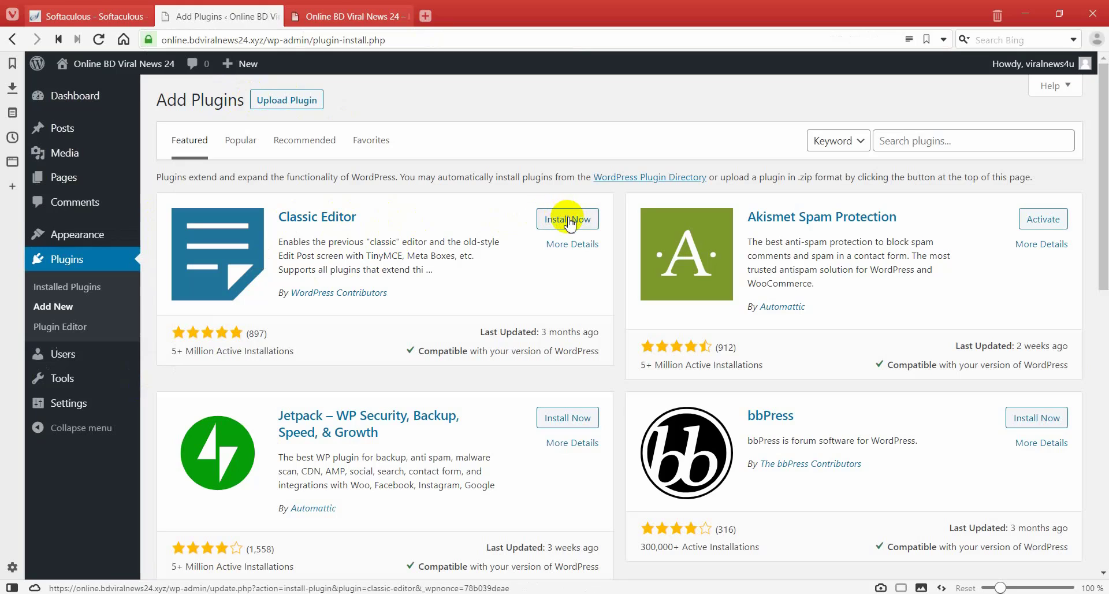
click(69, 180)
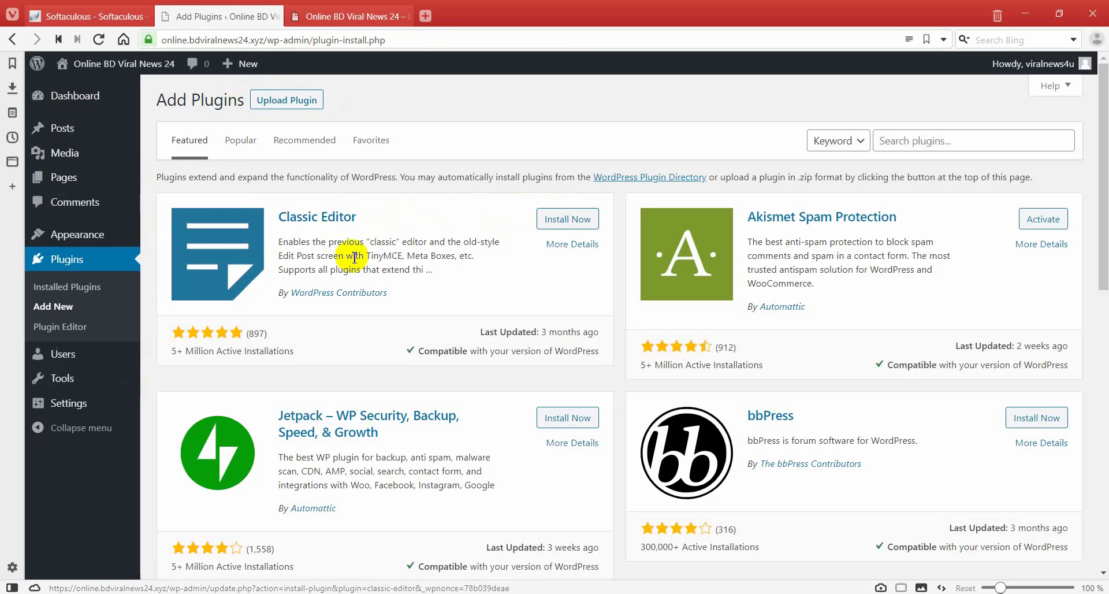
click(578, 225)
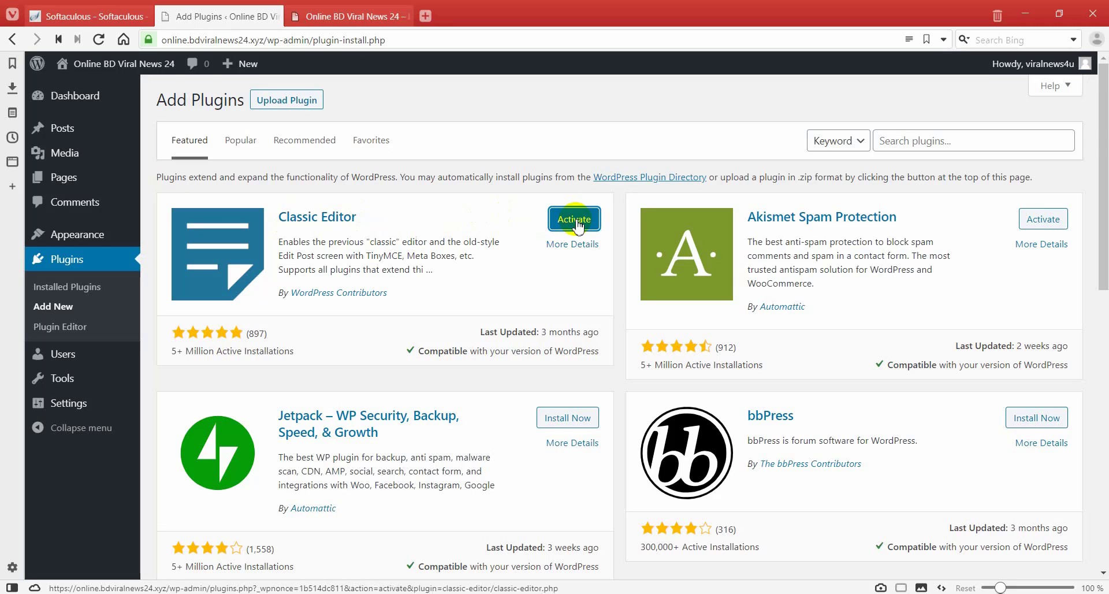
click(577, 225)
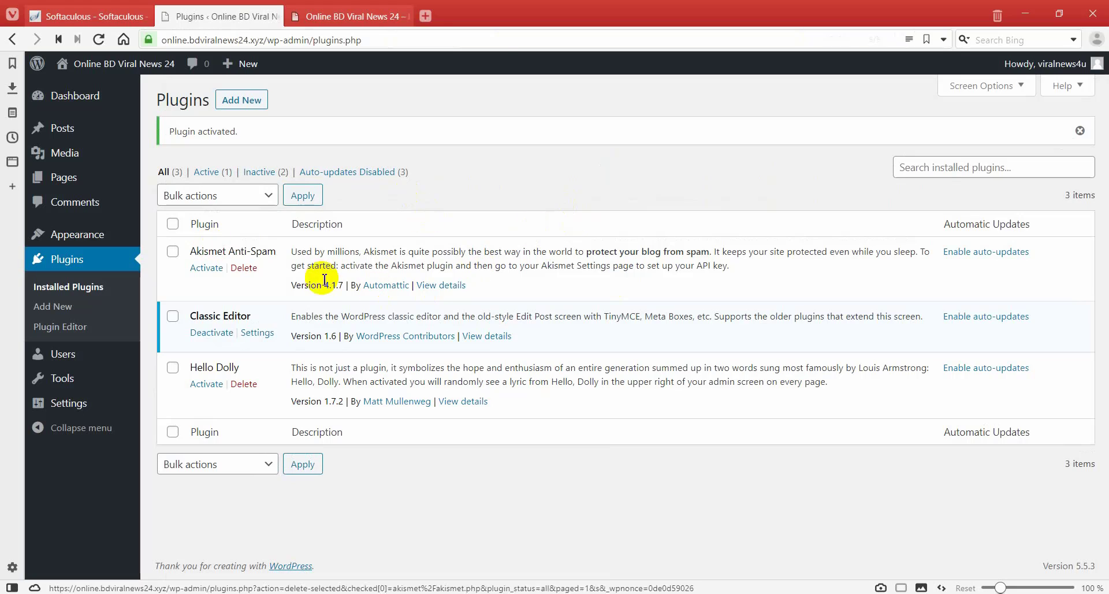
- Create a new WordPress page titled "Privacy Policy" and place the cursor in its empty content area
click(52, 179)
mouse_move(52, 180)
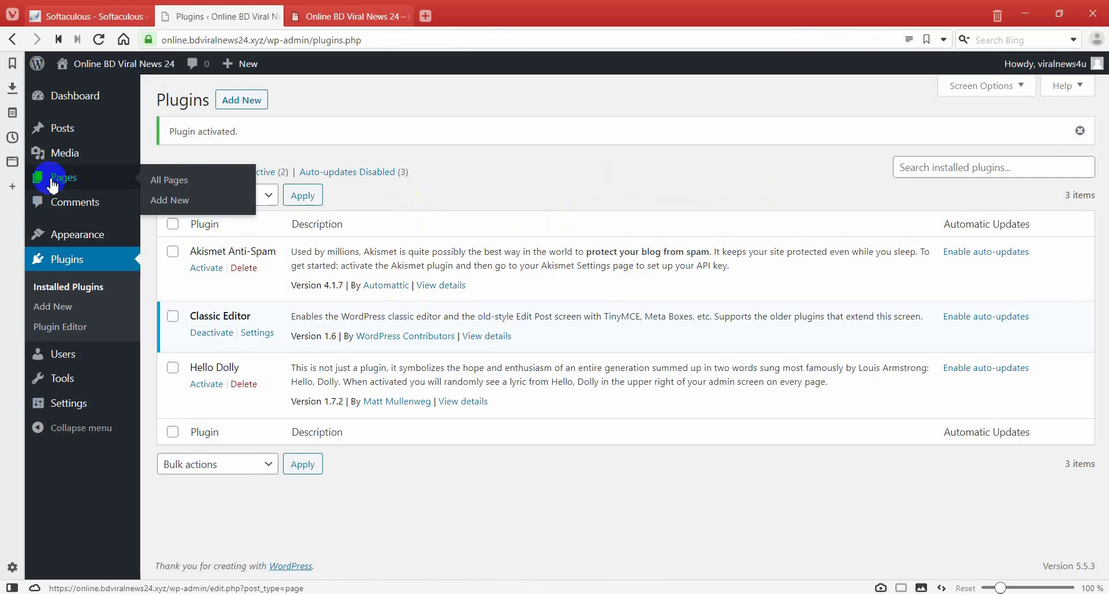
click(172, 202)
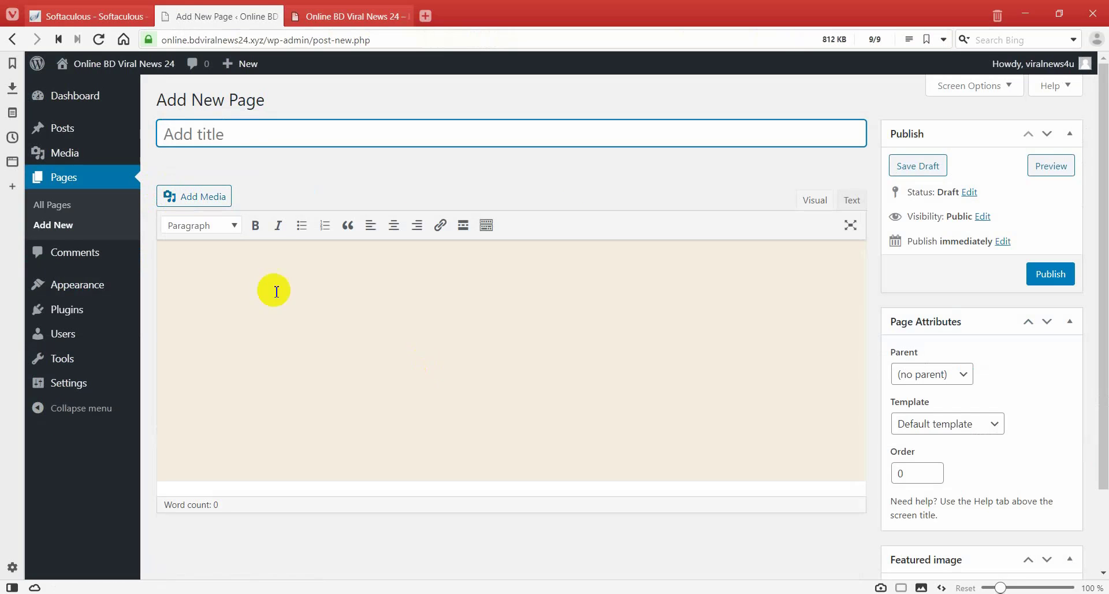
right_click(215, 139)
click(246, 241)
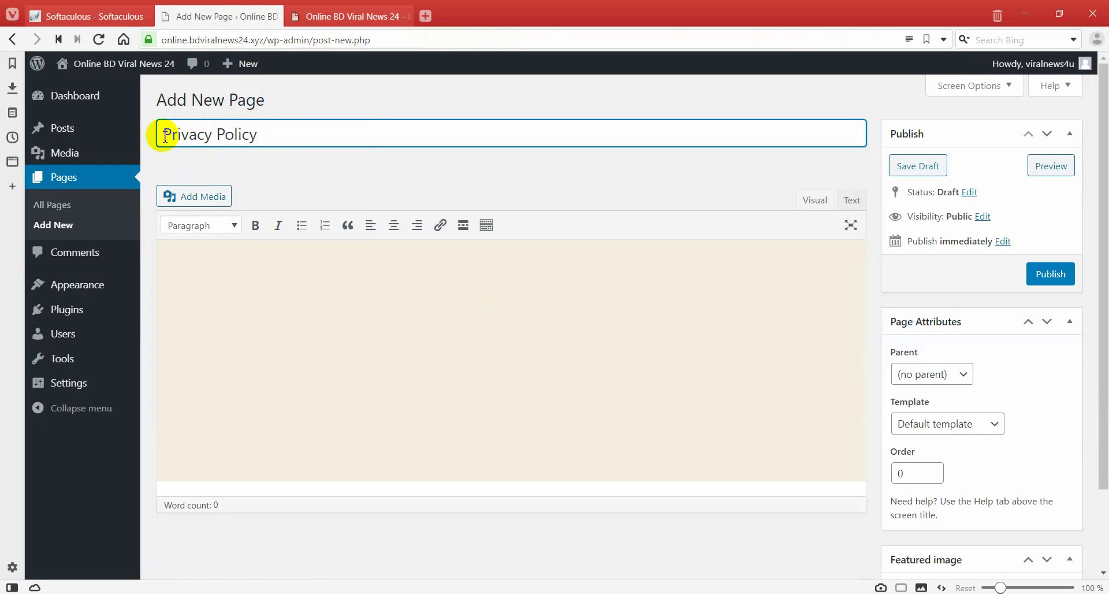
click(219, 273)
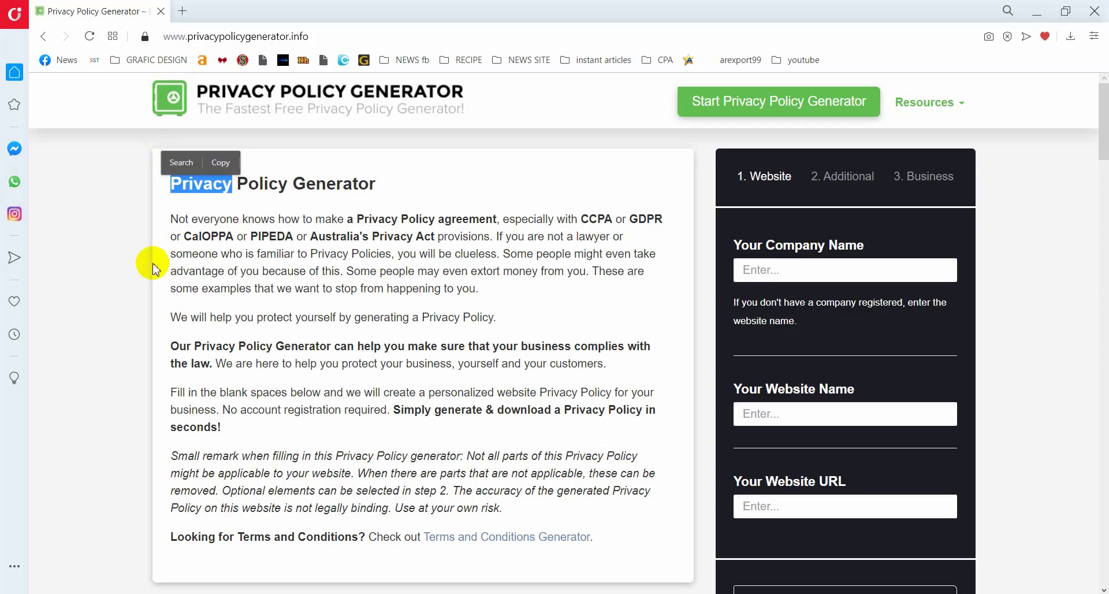
- In the Privacy Policy Generator form, fill in the company name with "ONLINE BD VIRAL NEWS" copied from the Notepad notes
click(87, 306)
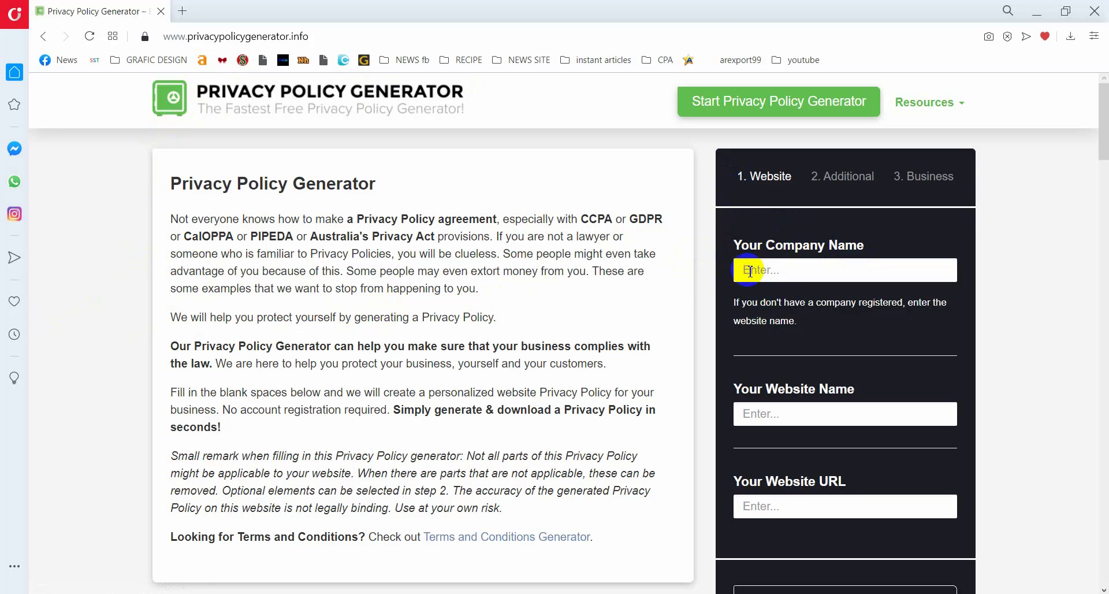
key(alt+Tab)
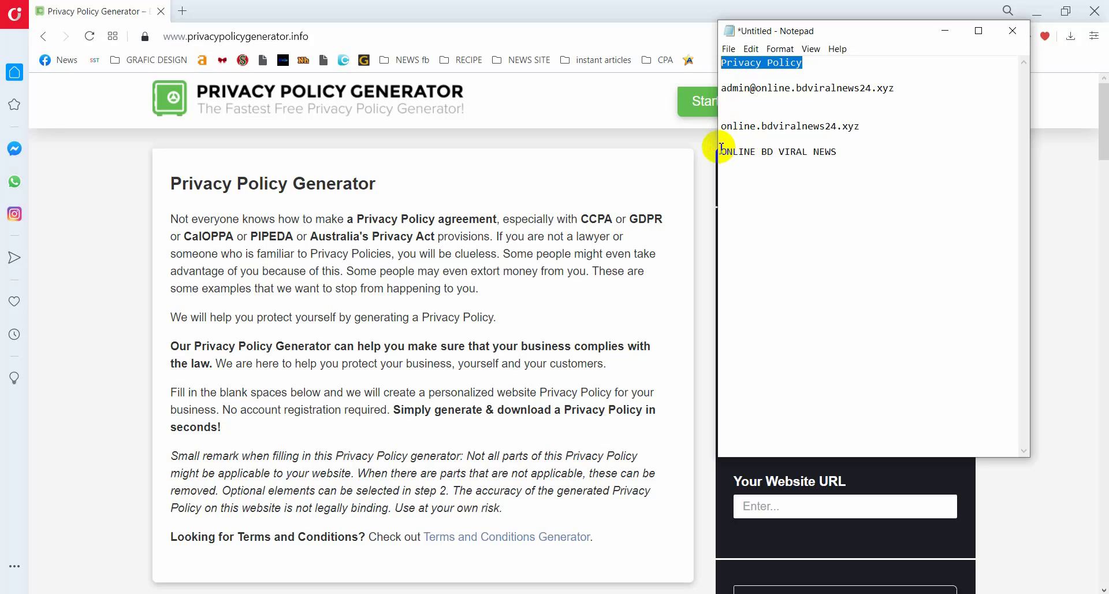
drag(721, 153, 831, 152)
right_click(820, 153)
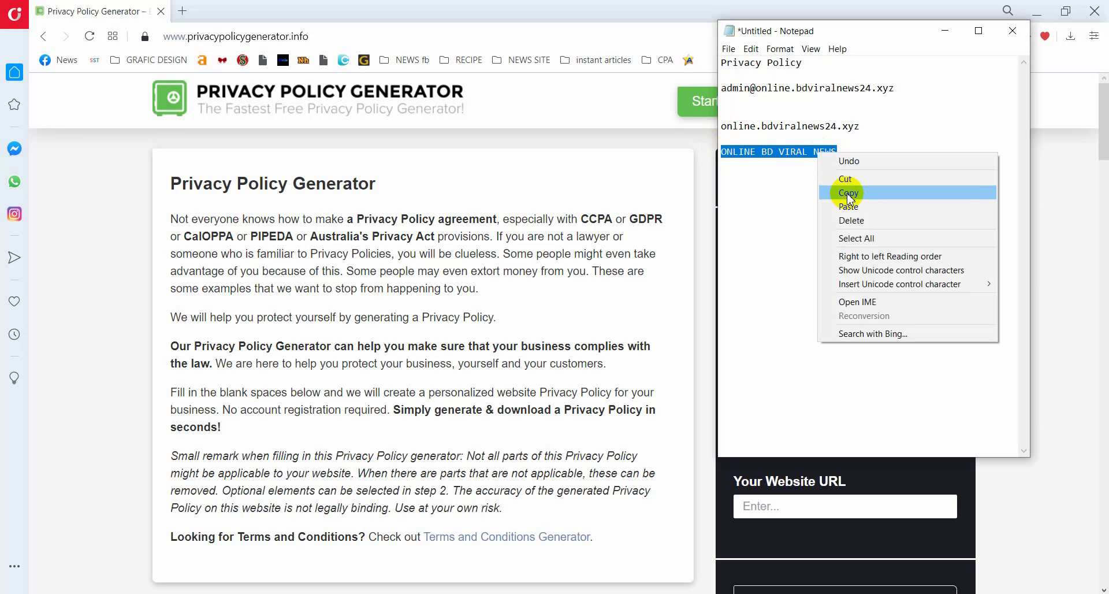
click(829, 193)
click(670, 185)
click(763, 275)
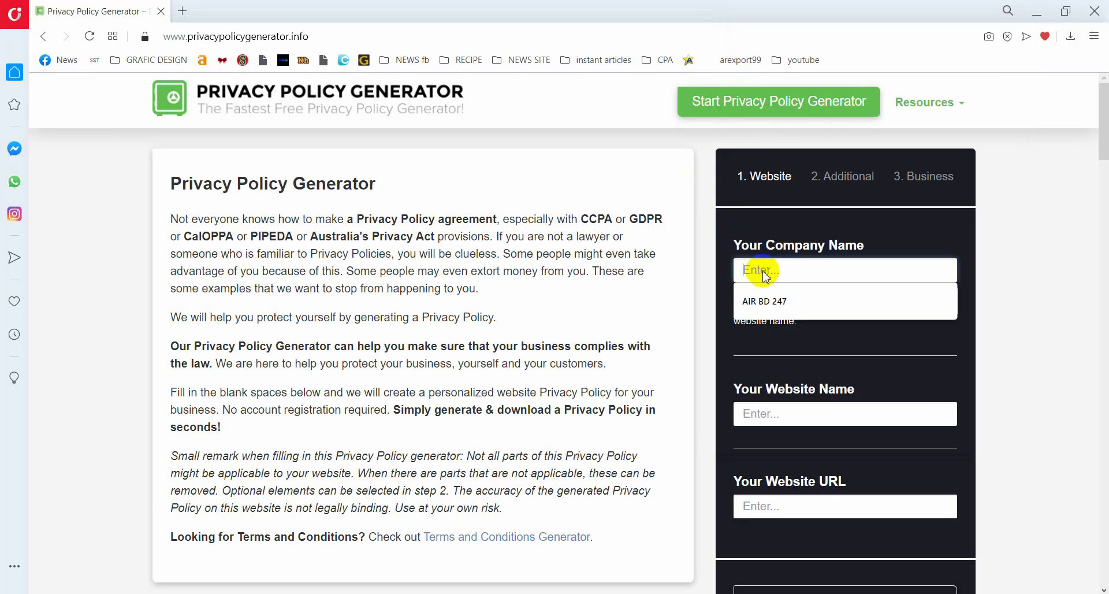
right_click(775, 276)
click(787, 388)
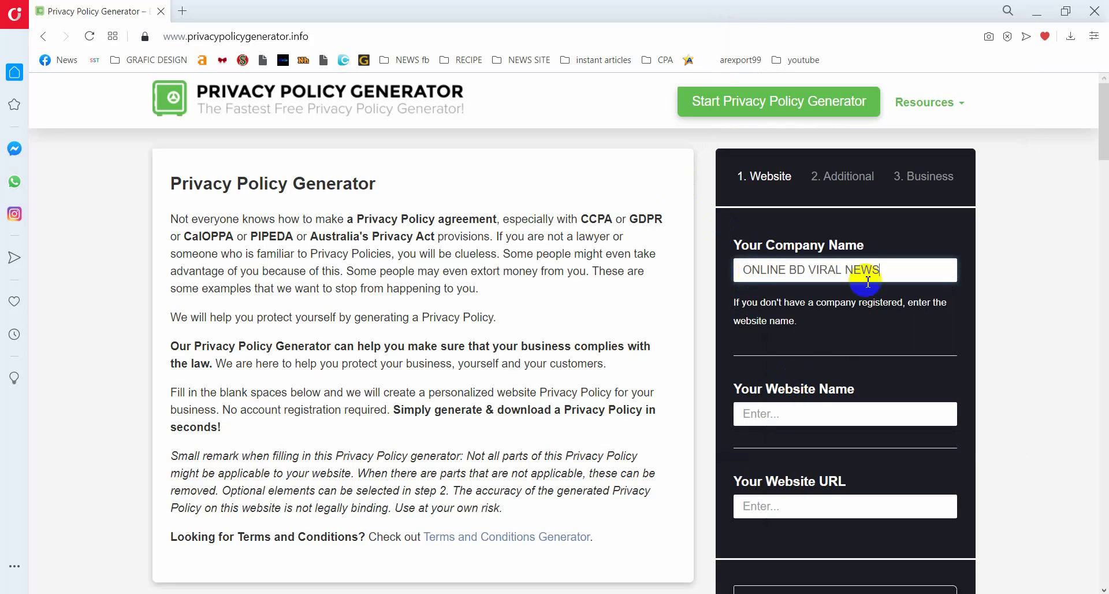
- Fill in the website name as "ONLINE BD VIRAL NEWS"
click(790, 413)
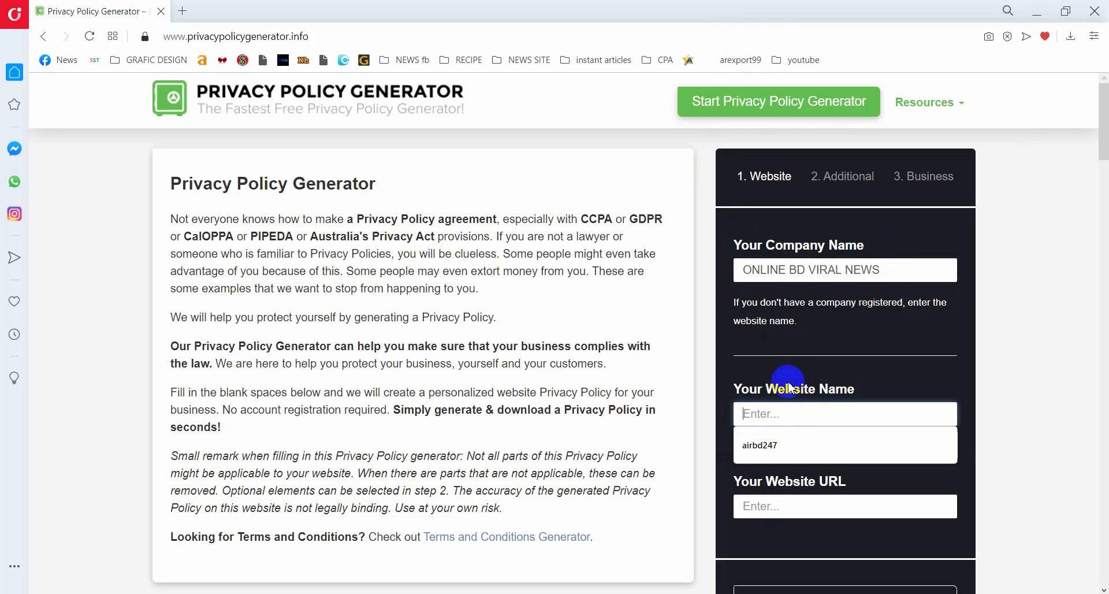
right_click(756, 415)
click(809, 272)
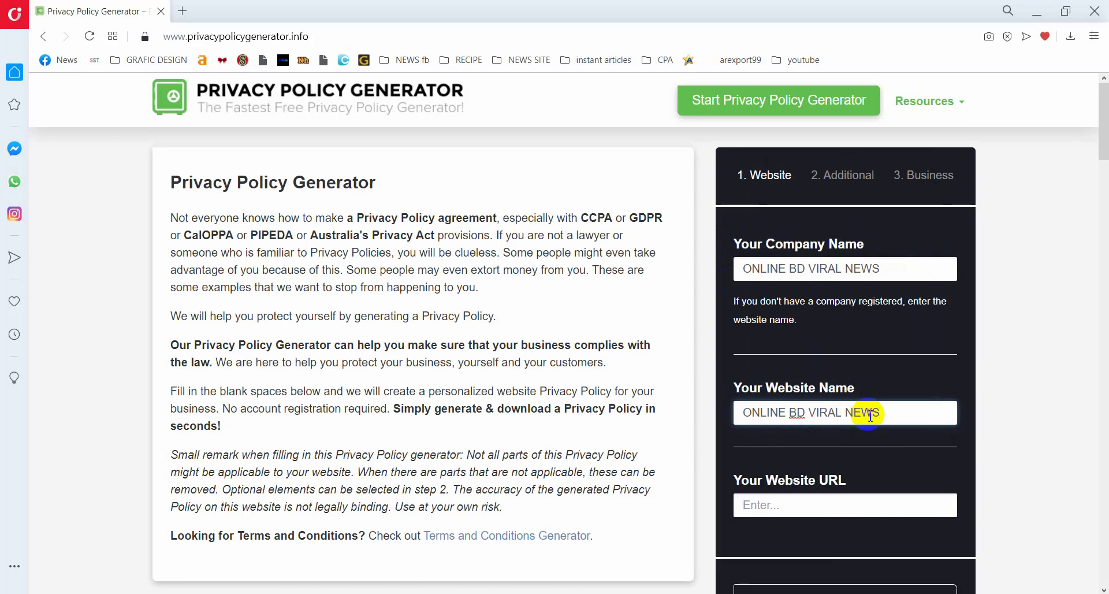
scroll(757, 430, down, 1)
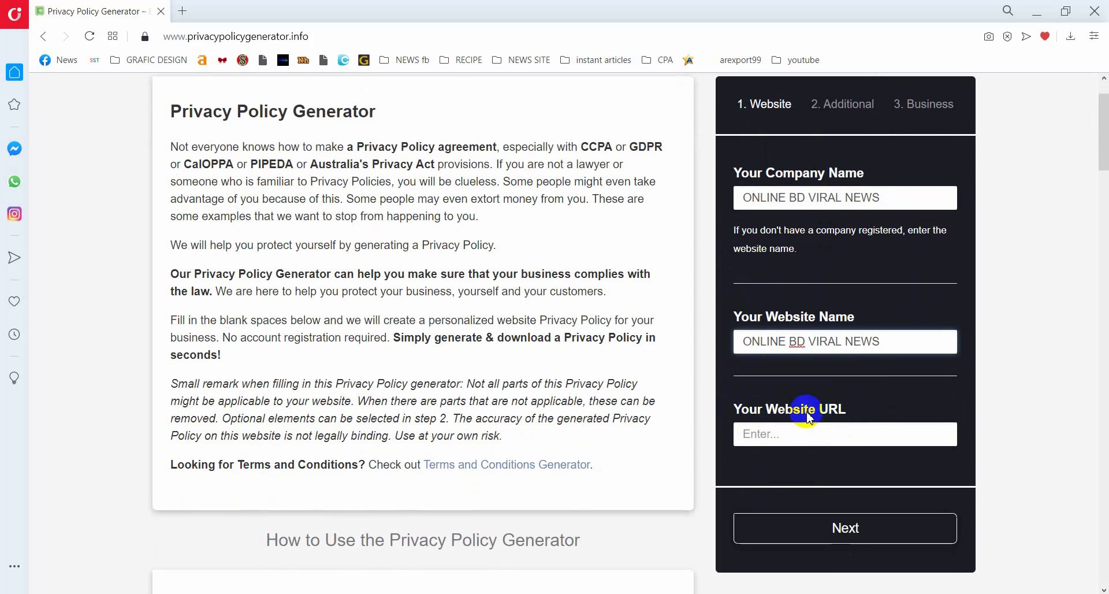
click(786, 432)
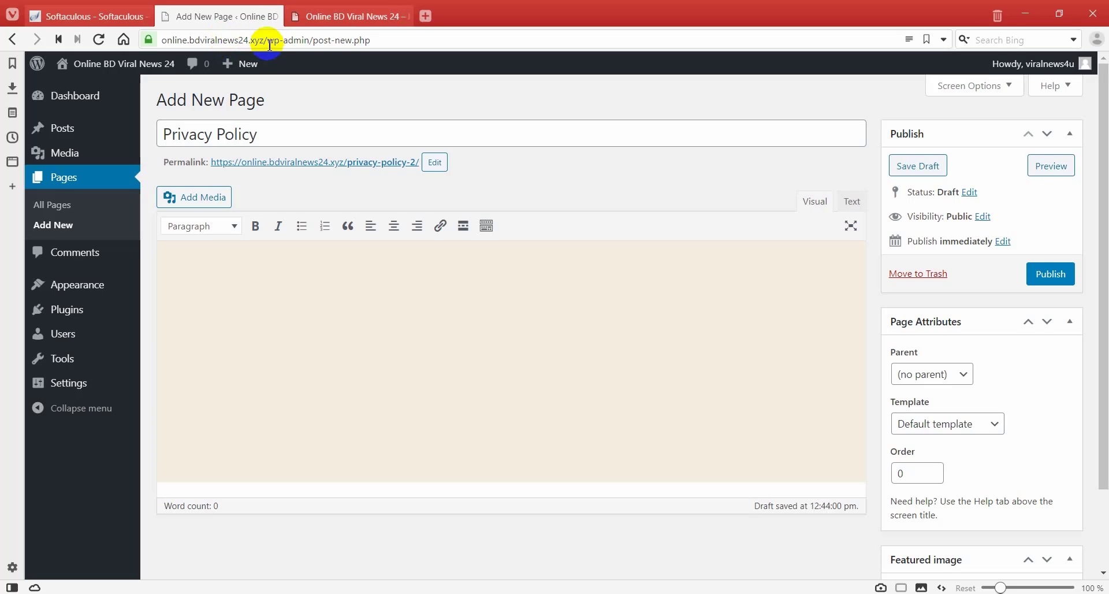
drag(265, 40, 162, 37)
right_click(179, 39)
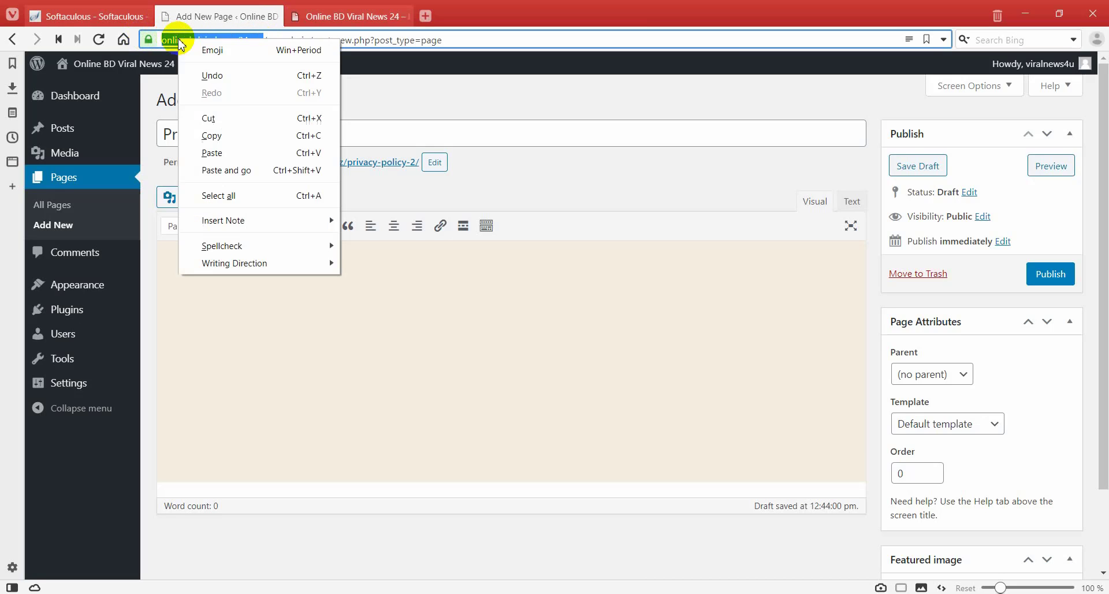
click(215, 136)
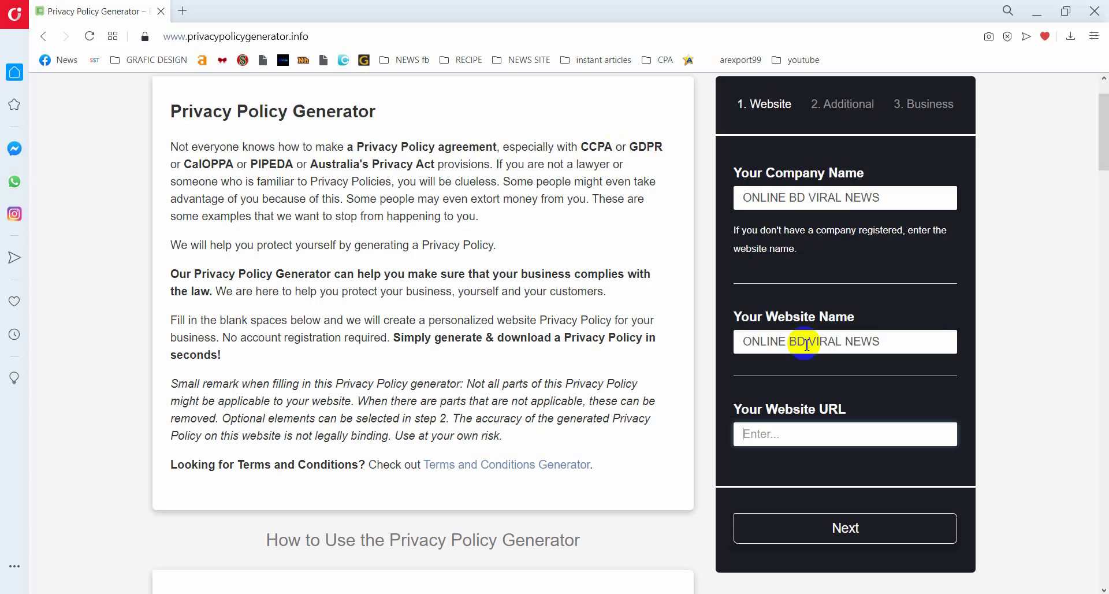
click(751, 434)
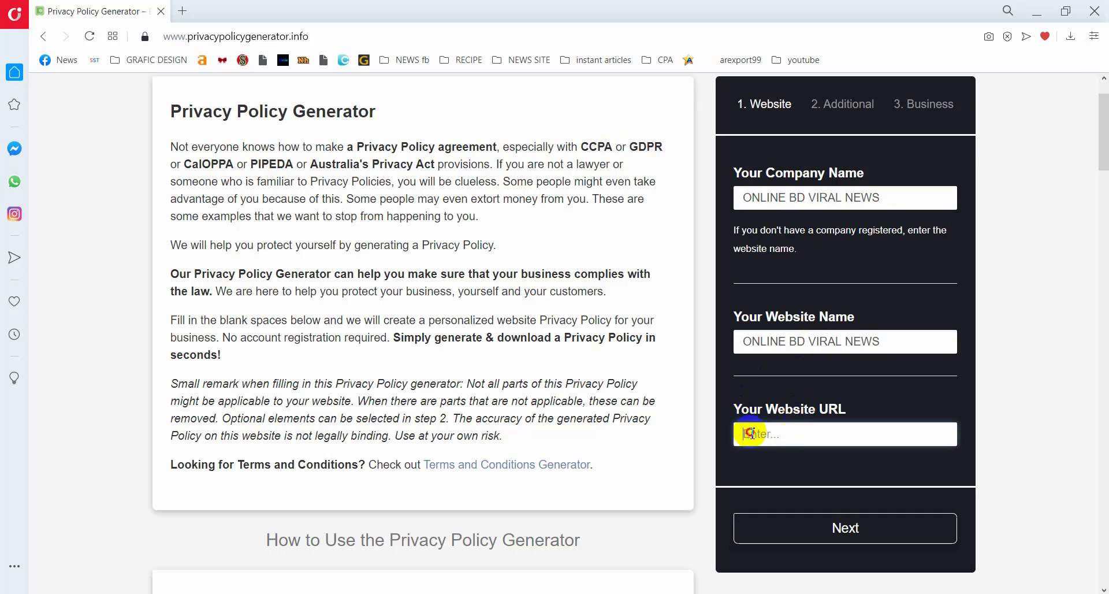
right_click(753, 437)
click(750, 290)
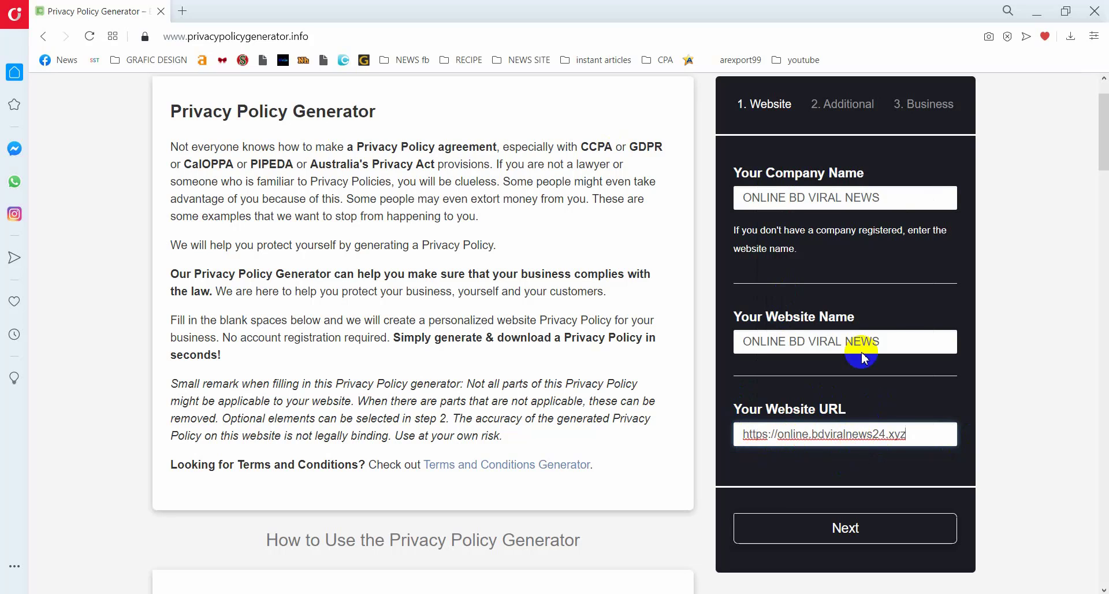
click(838, 536)
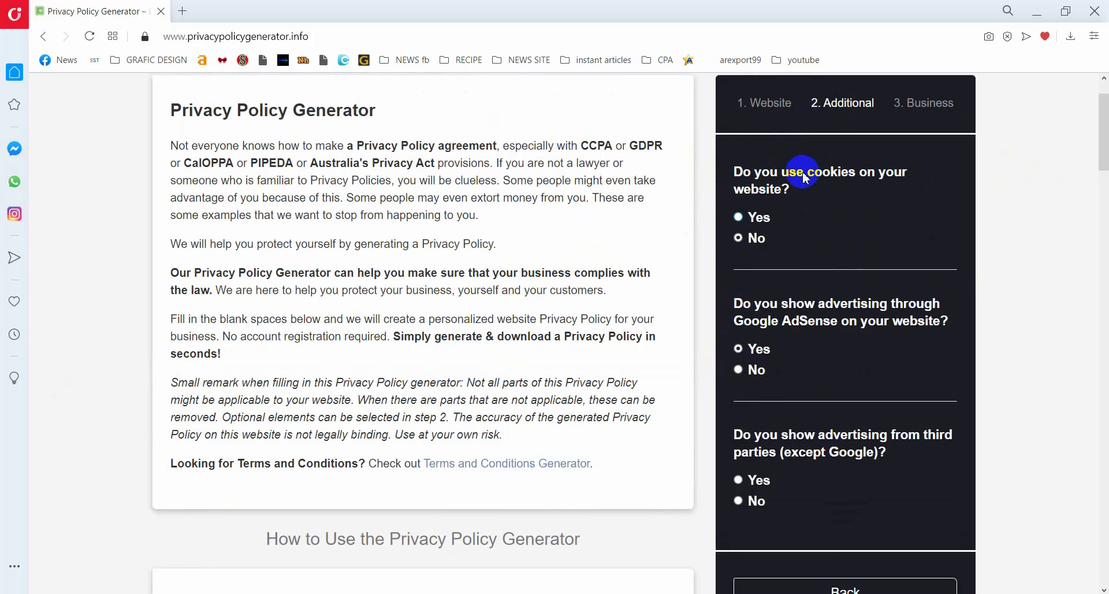
- Answer No to using cookies on the website and Yes to showing advertising through Google AdSense
click(759, 223)
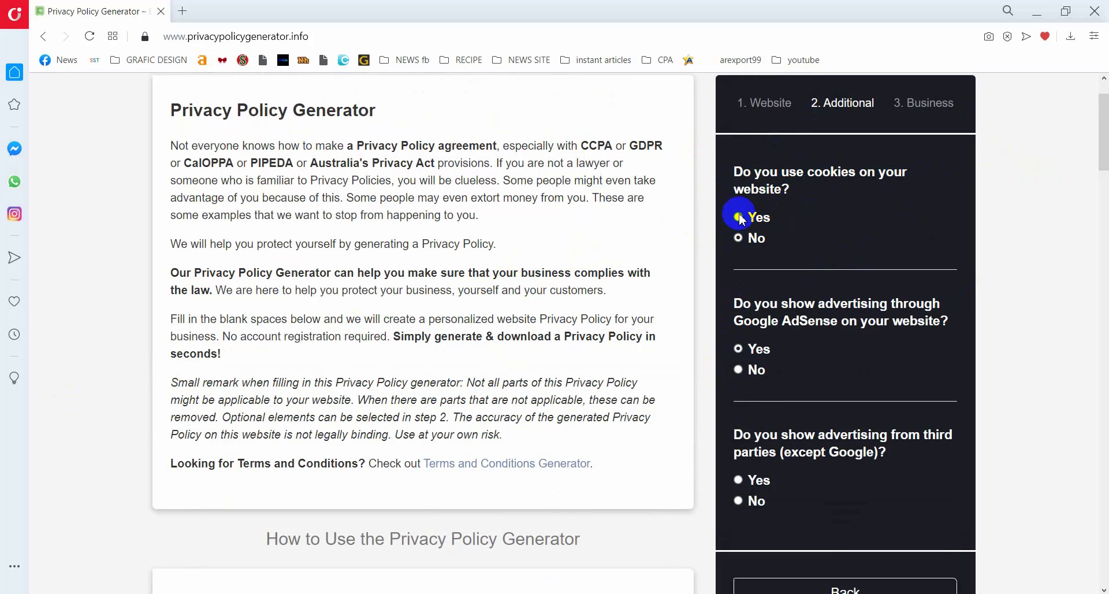
click(739, 239)
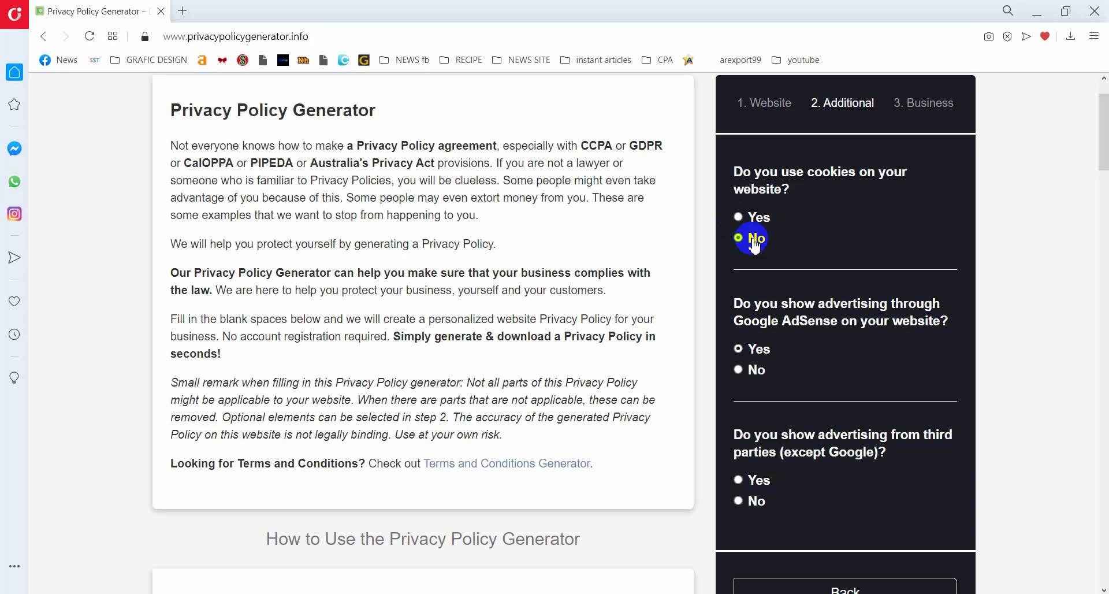
scroll(751, 247, down, 1)
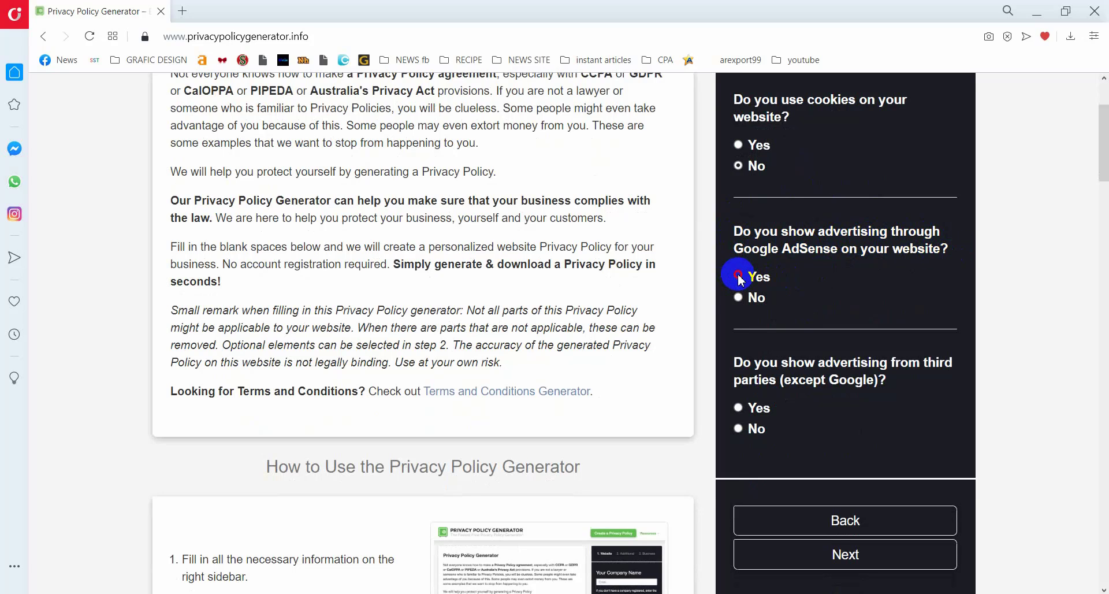
click(739, 298)
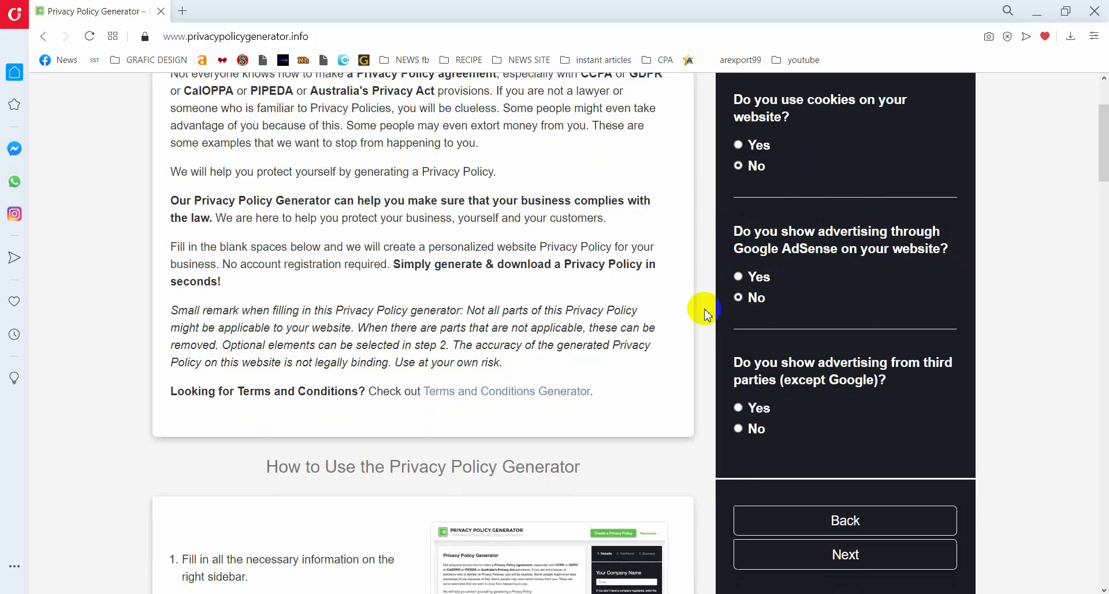
click(739, 278)
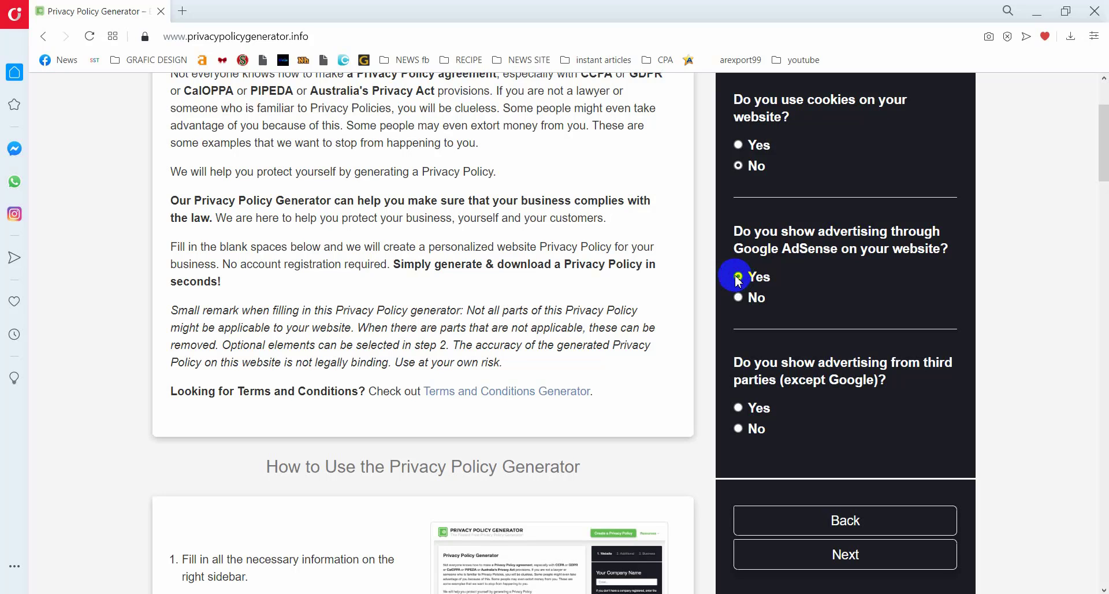
click(739, 277)
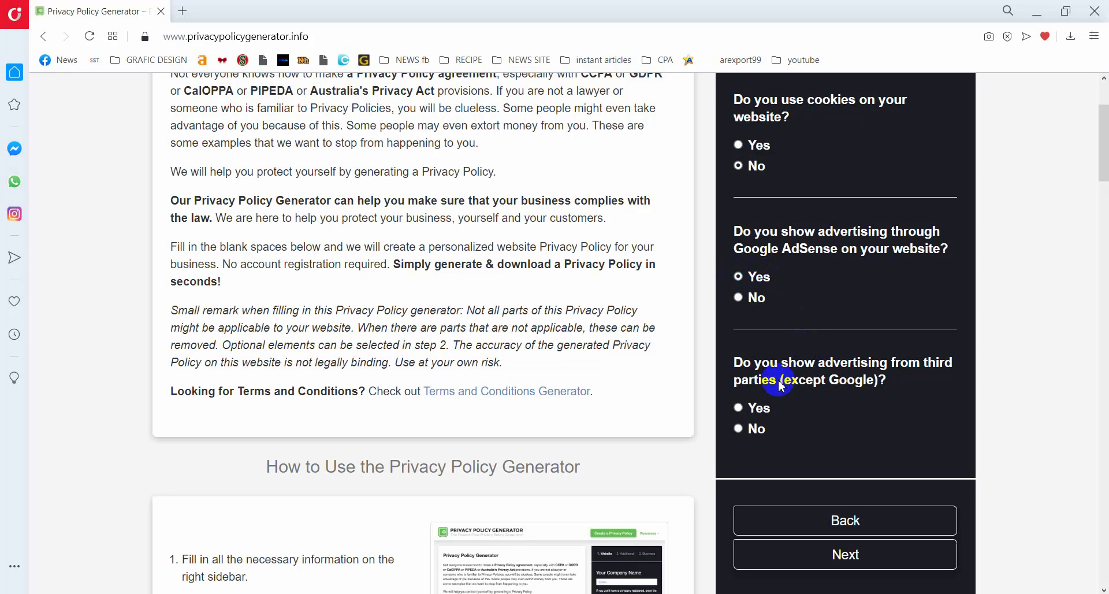
- Answer No to advertising from third parties other than Google and continue to the business details
scroll(819, 384, down, 1)
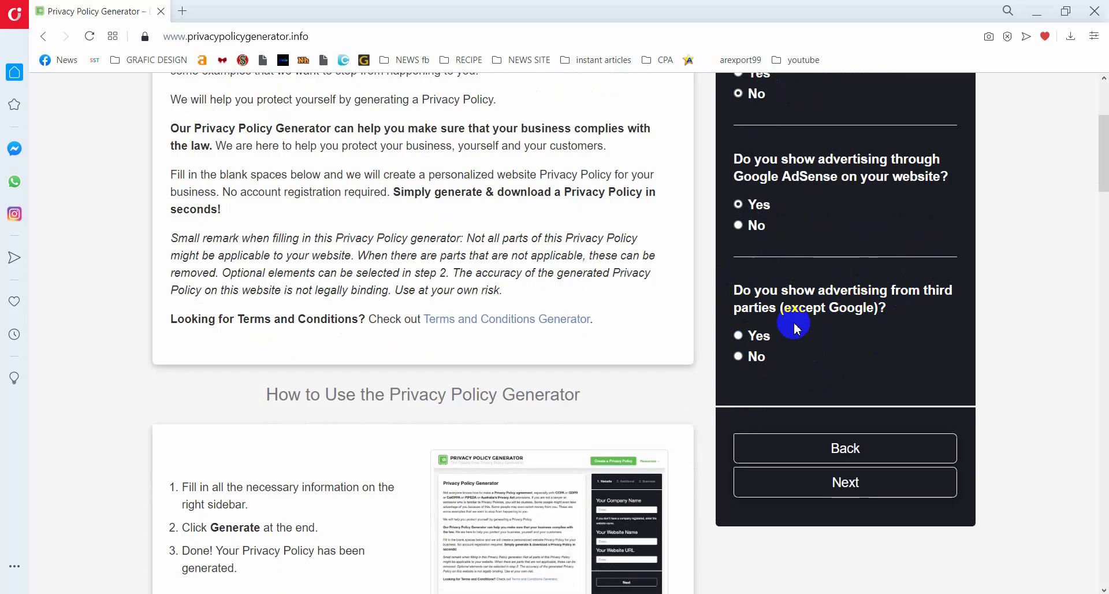
click(739, 356)
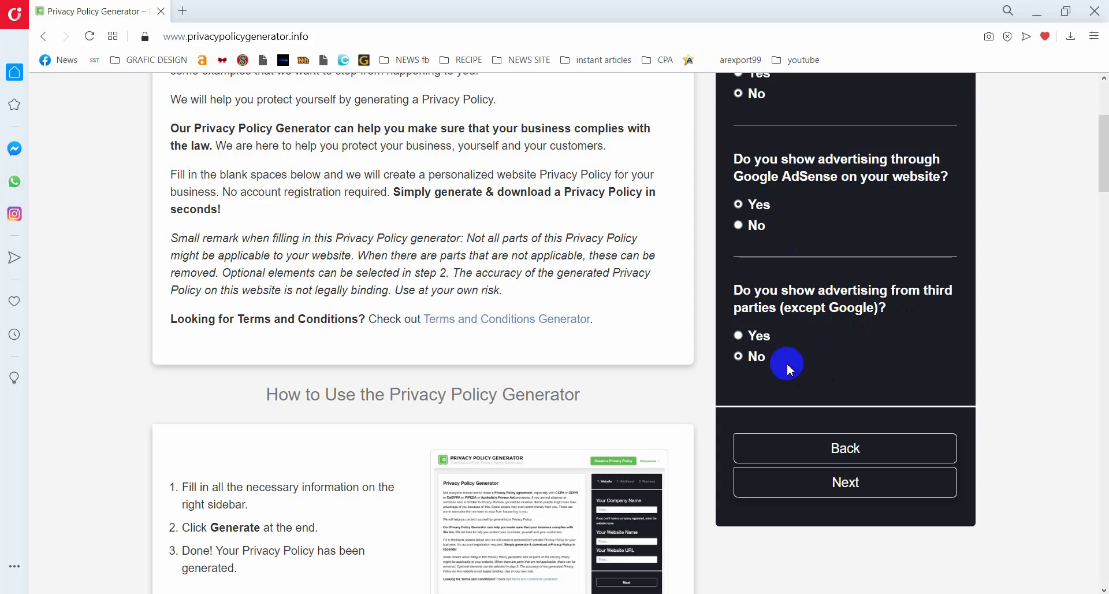
click(858, 491)
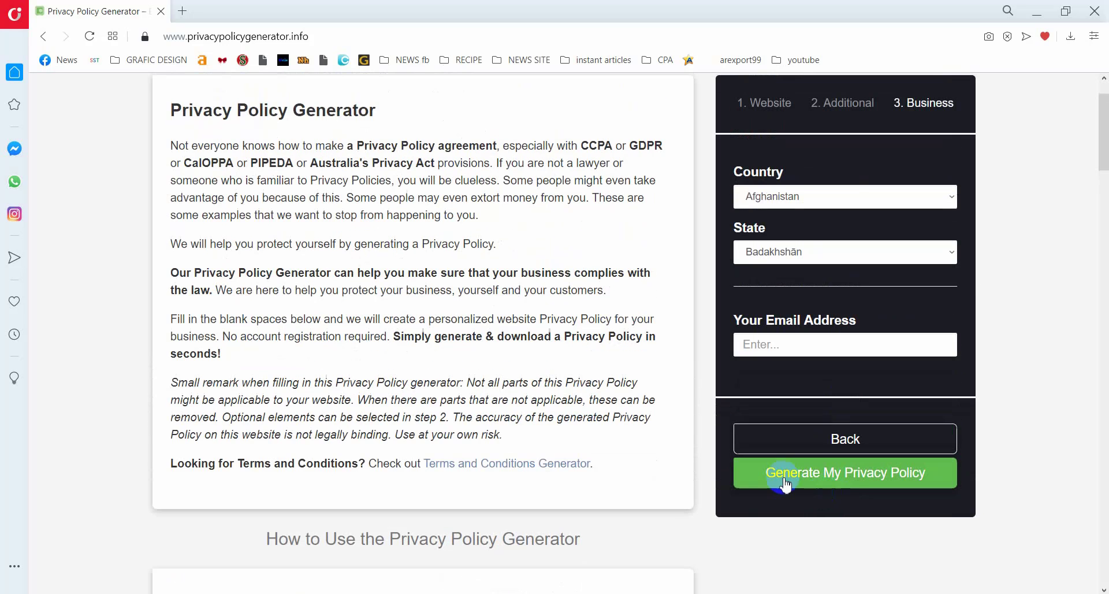
- Select Bangladesh as the country in the business details
click(772, 203)
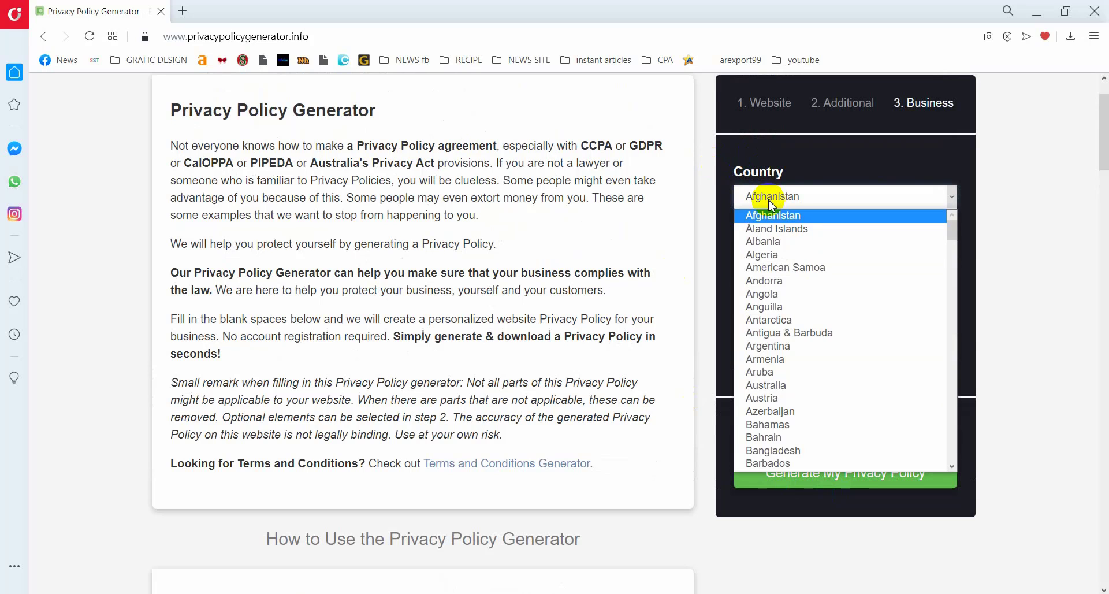
scroll(804, 391, down, 3)
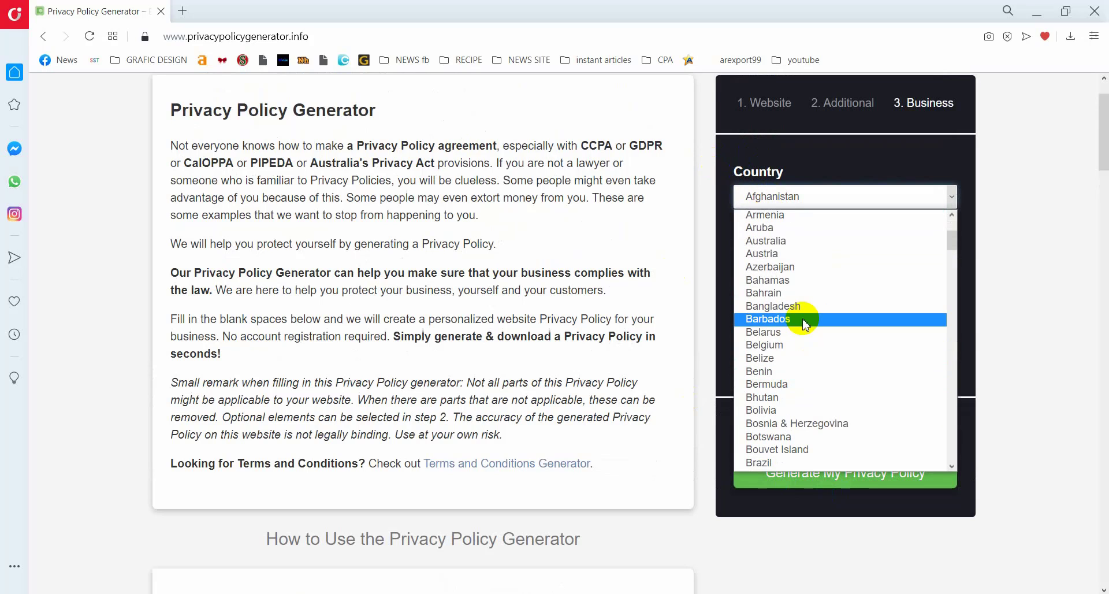
click(804, 310)
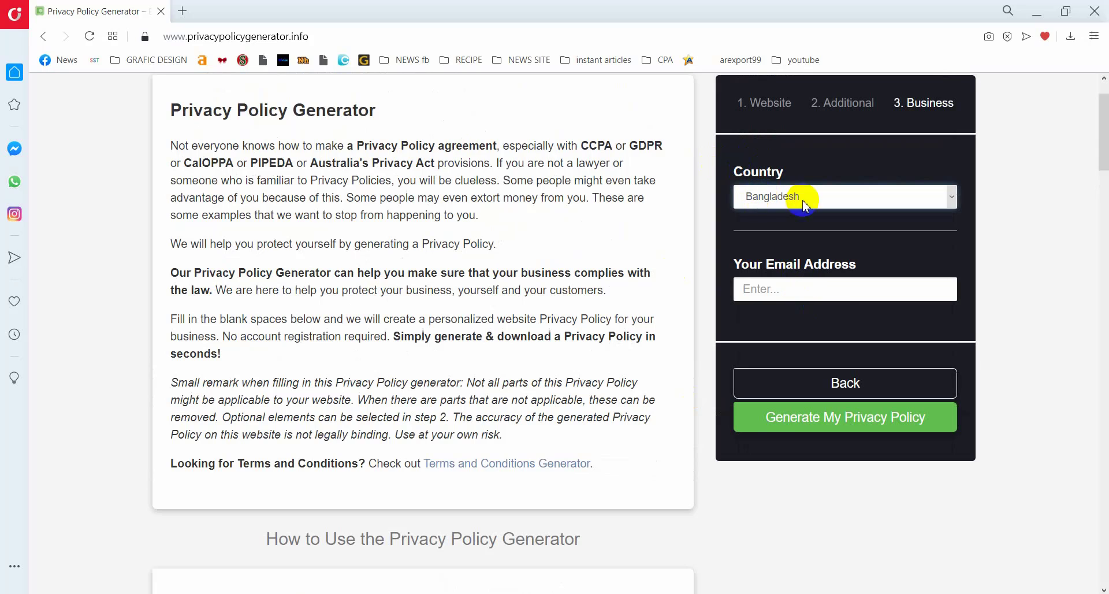
- Copy the site's contact e-mail from the Notepad notes and paste it into the generator's e-mail address field
click(737, 288)
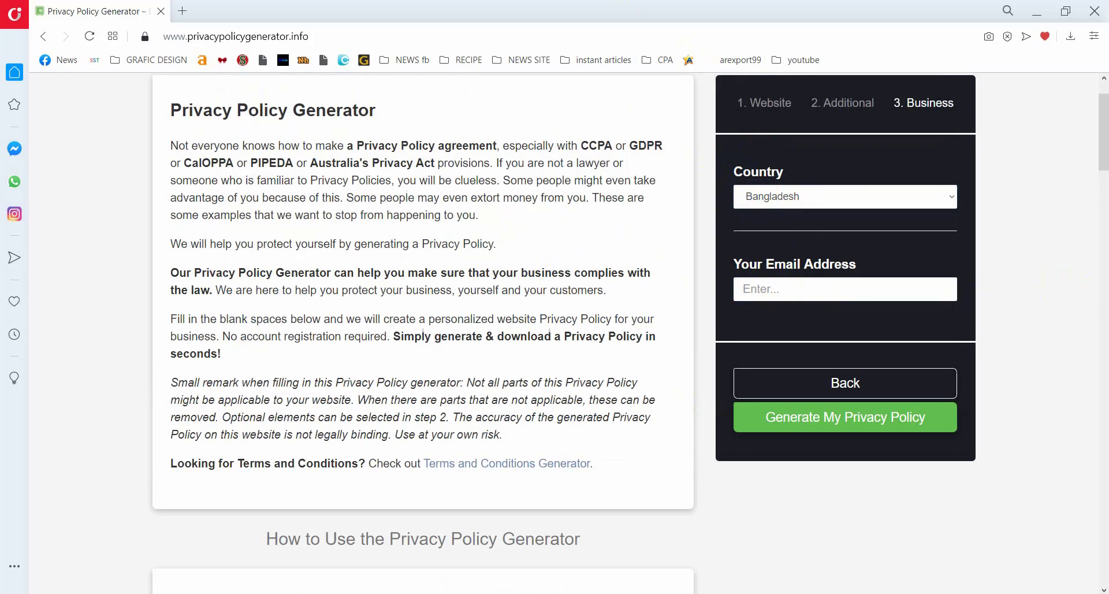
key(alt+Tab)
drag(722, 86, 955, 91)
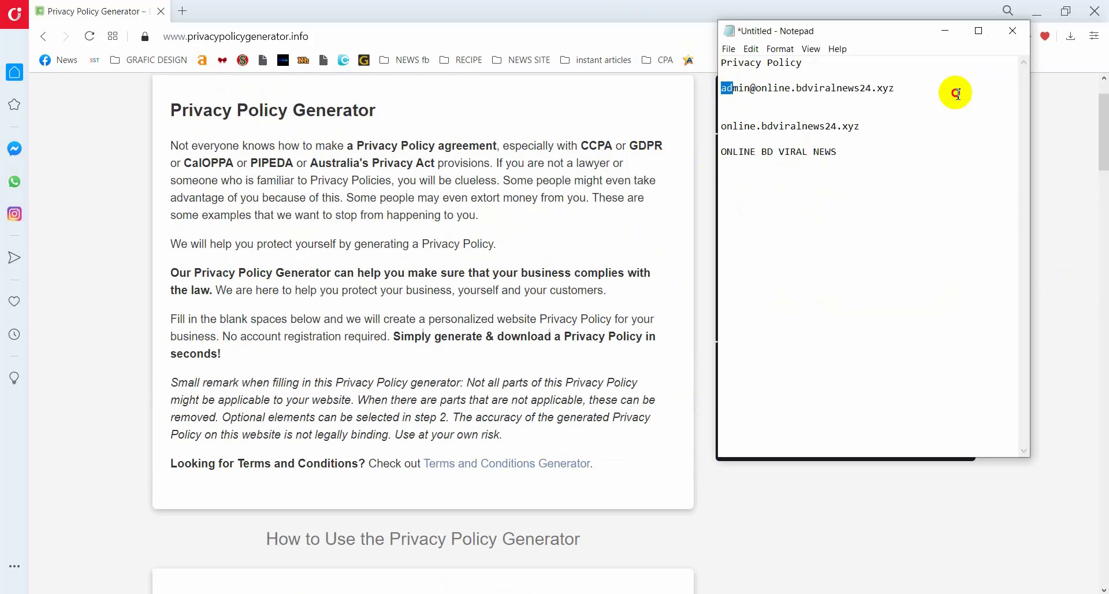
right_click(870, 91)
click(926, 139)
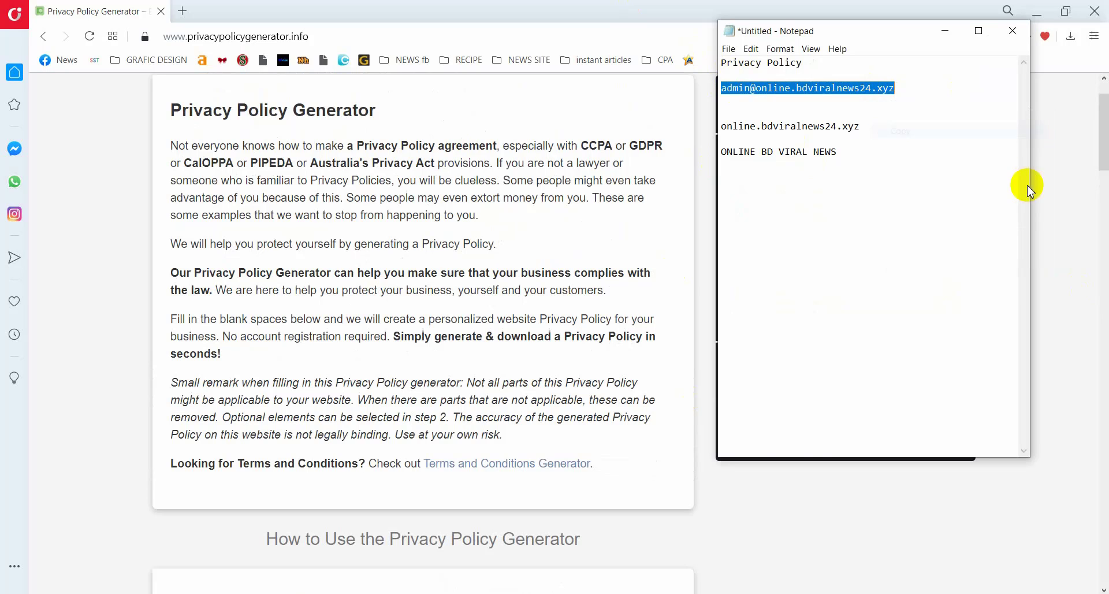
click(1072, 192)
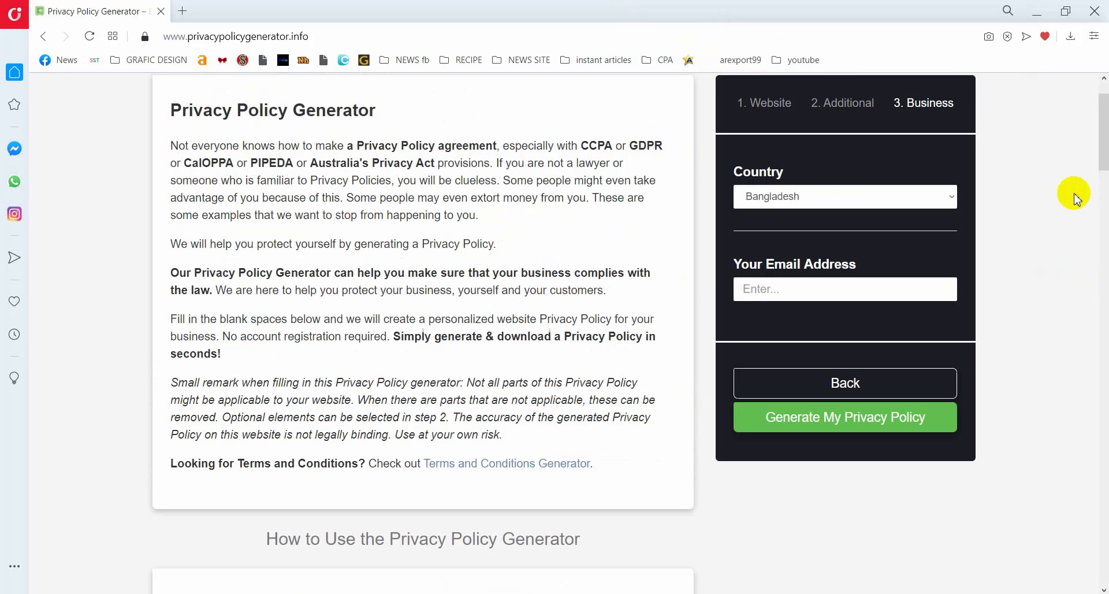
click(744, 287)
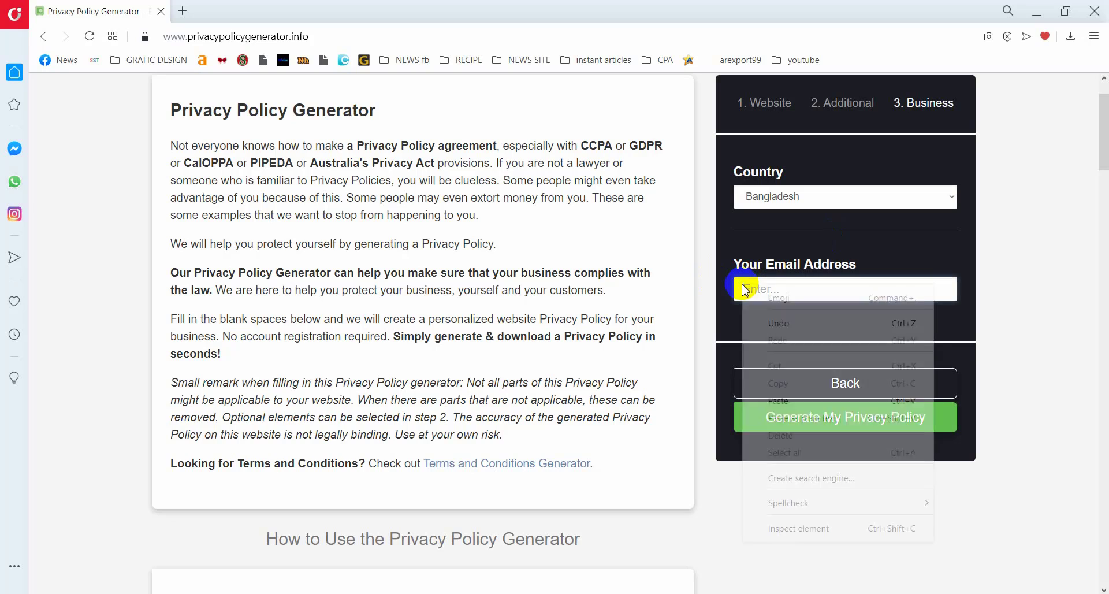
right_click(744, 289)
click(801, 412)
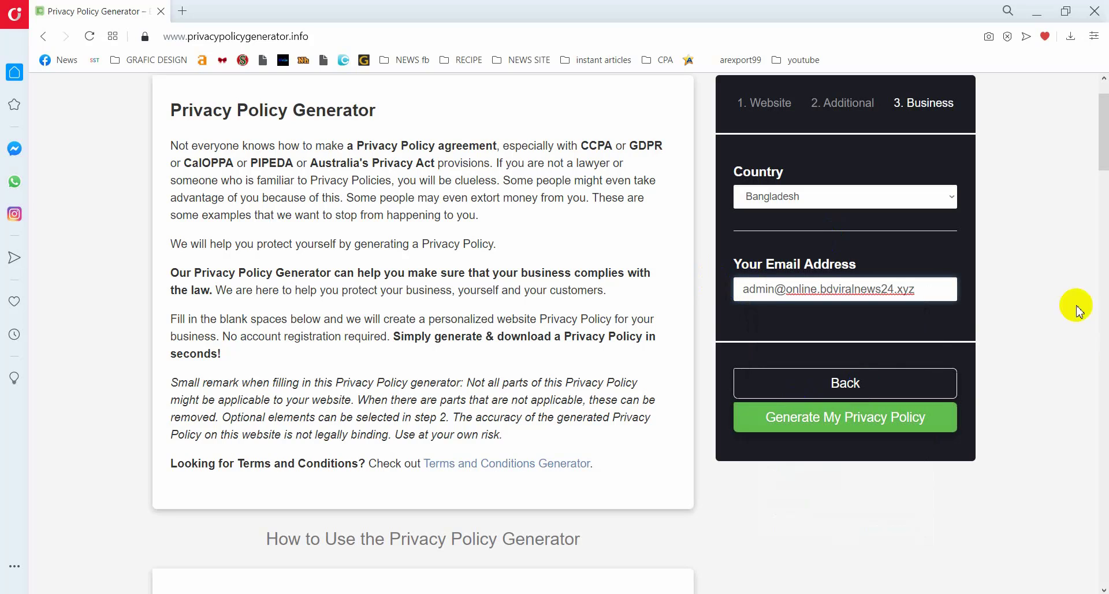
- Submit the completed business details to generate the privacy policy
click(792, 428)
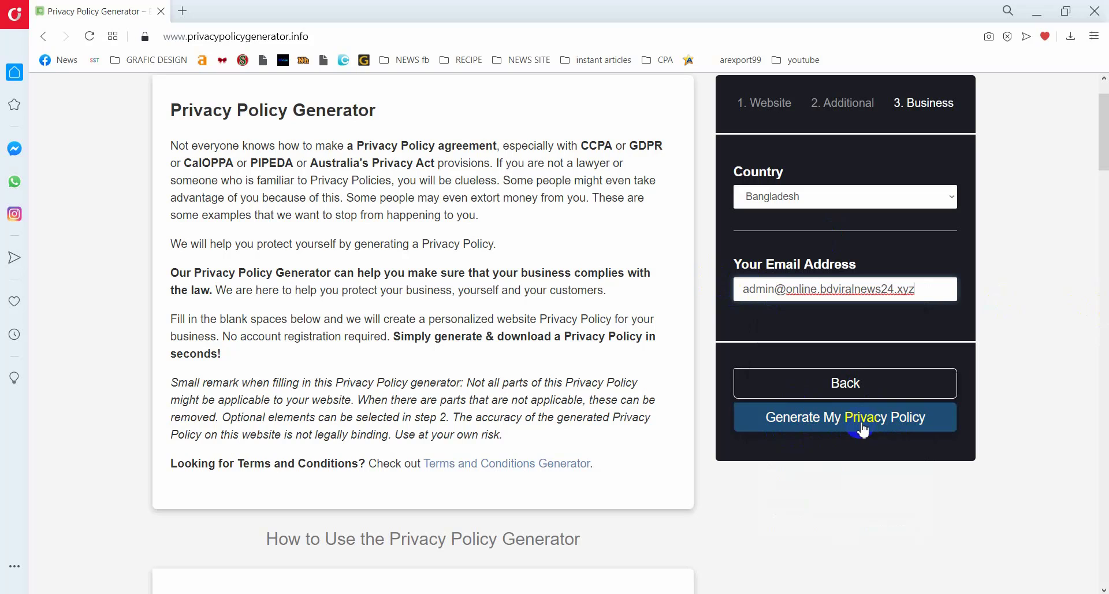
scroll(393, 288, up, 2)
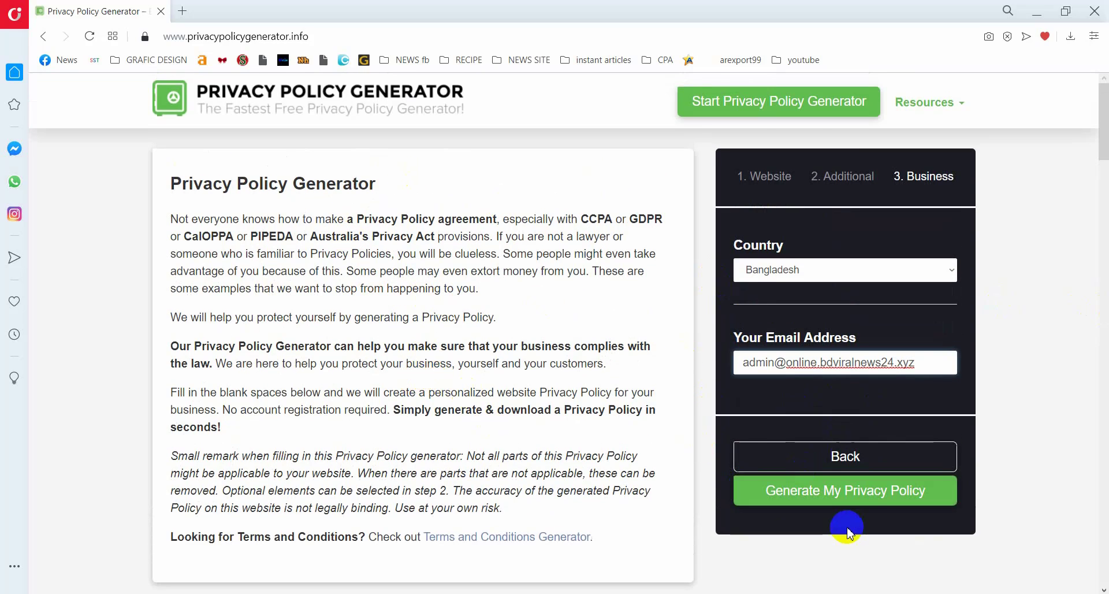
click(876, 504)
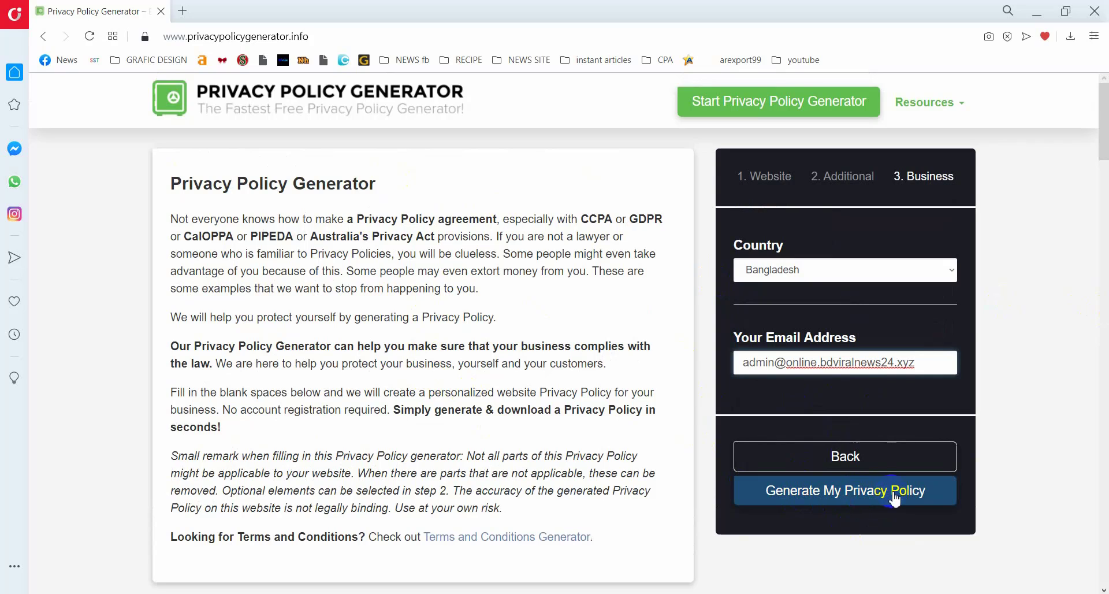
click(843, 504)
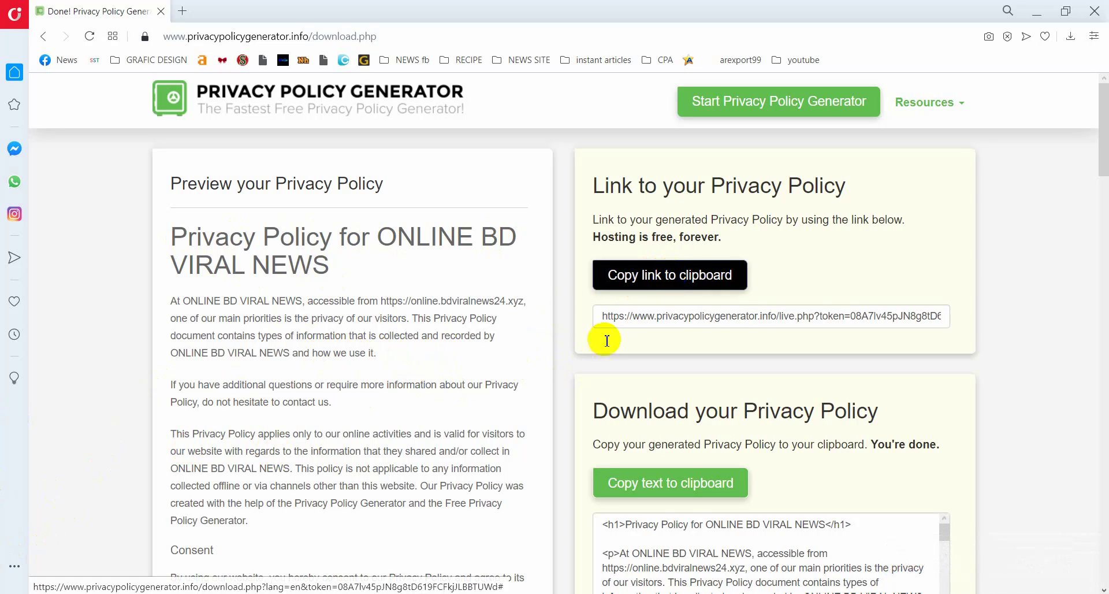
- Read through the generated privacy policy preview down to the Children's Information section and return to its beginning
scroll(537, 512, down, 2)
scroll(711, 384, down, 2)
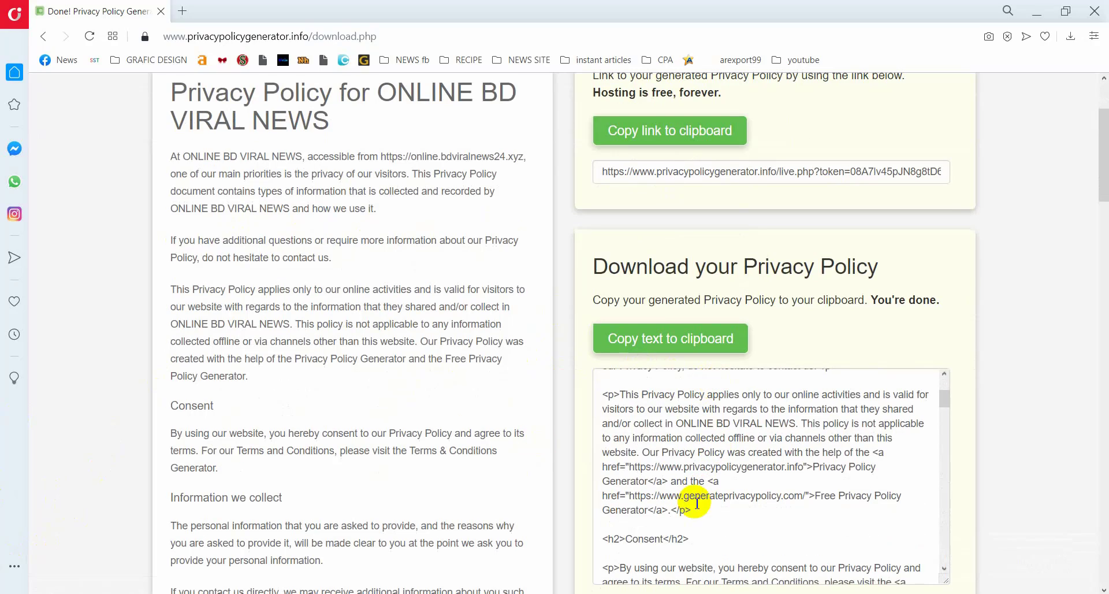
scroll(325, 456, down, 5)
scroll(325, 456, up, 2)
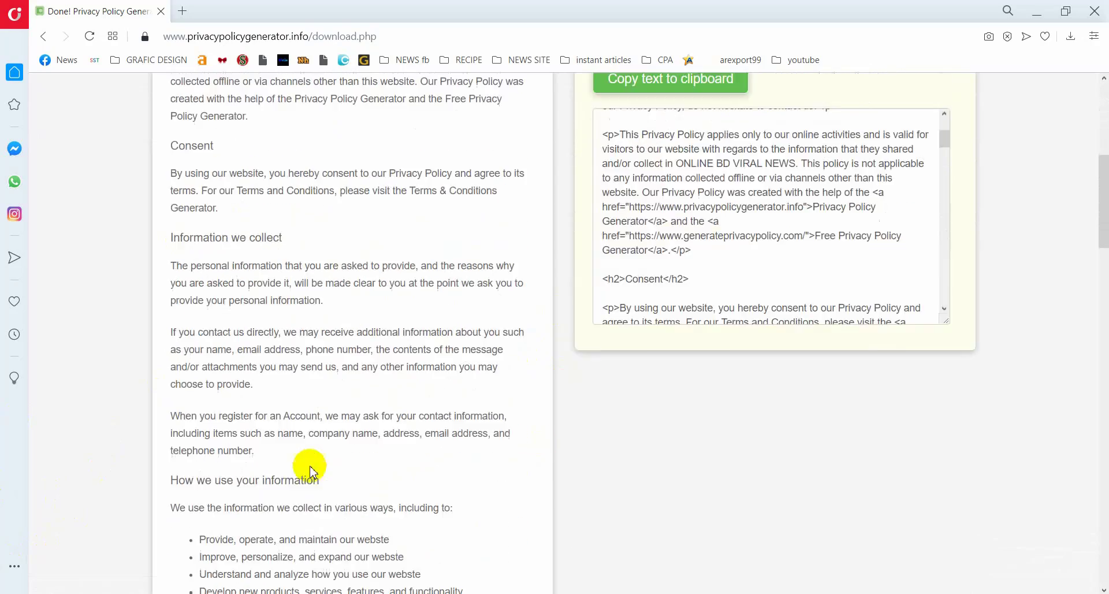
scroll(304, 532, down, 15)
scroll(297, 494, down, 7)
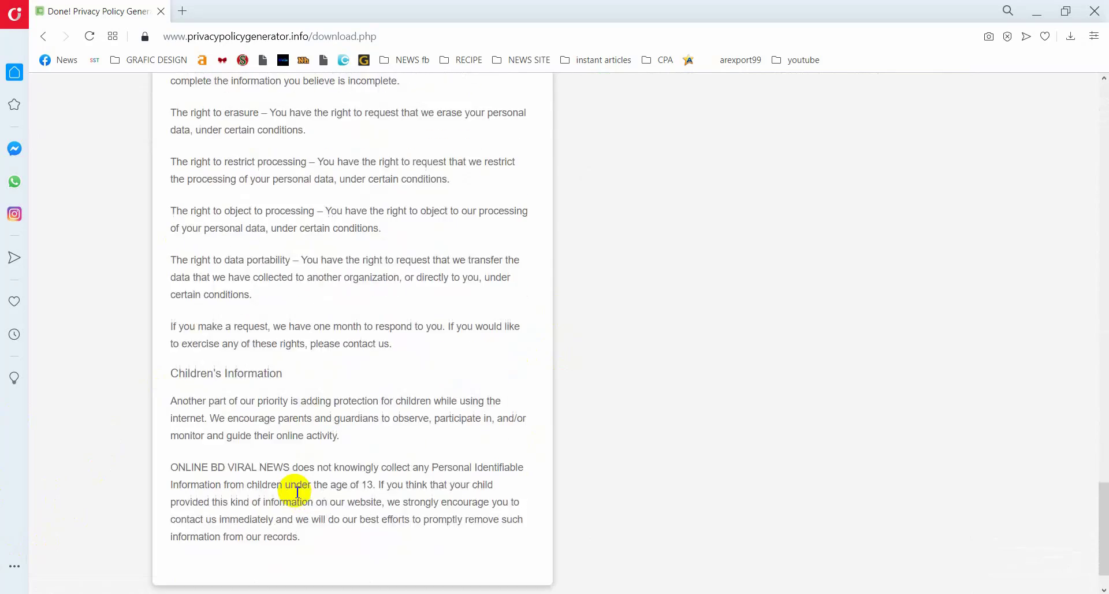
scroll(282, 487, up, 18)
scroll(250, 478, up, 14)
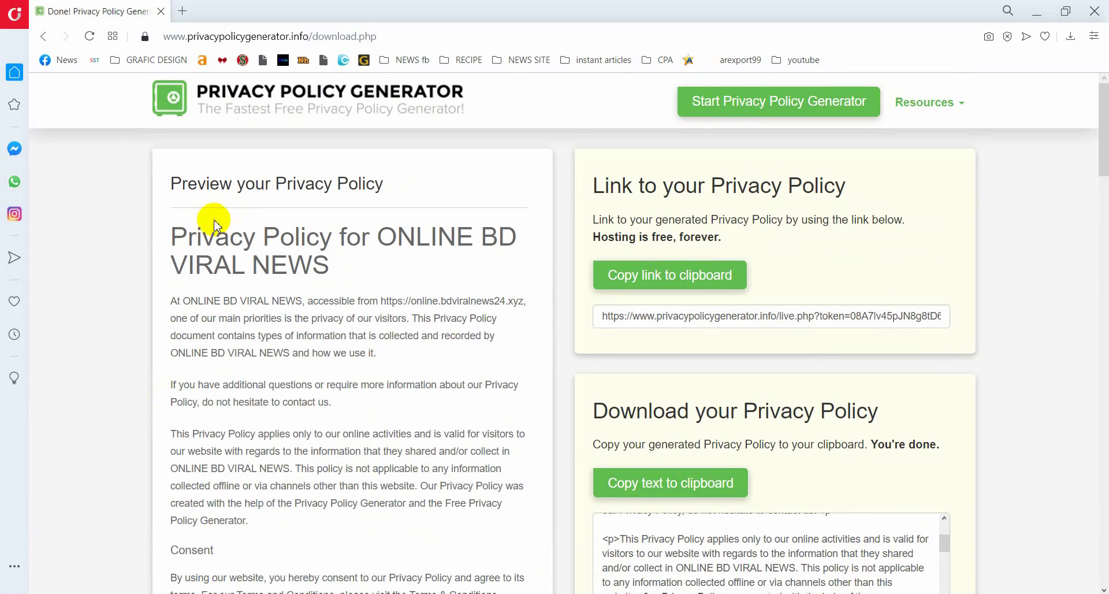
- Copy the entire previewed policy text, switch to WordPress, and paste it into the body of the new Privacy Policy page
drag(172, 236, 429, 512)
click(271, 470)
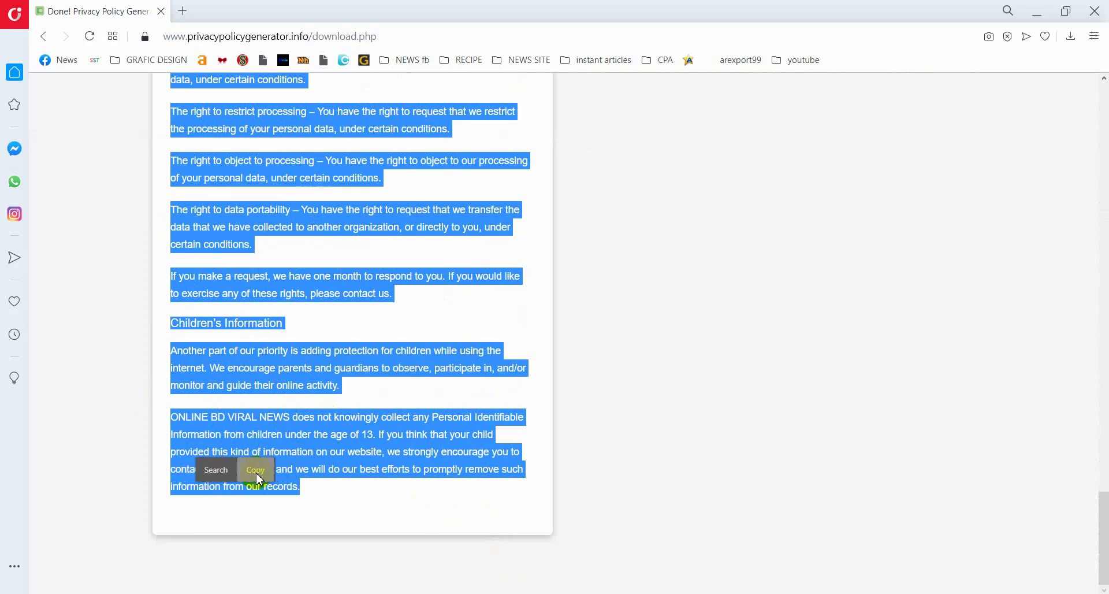
click(336, 1)
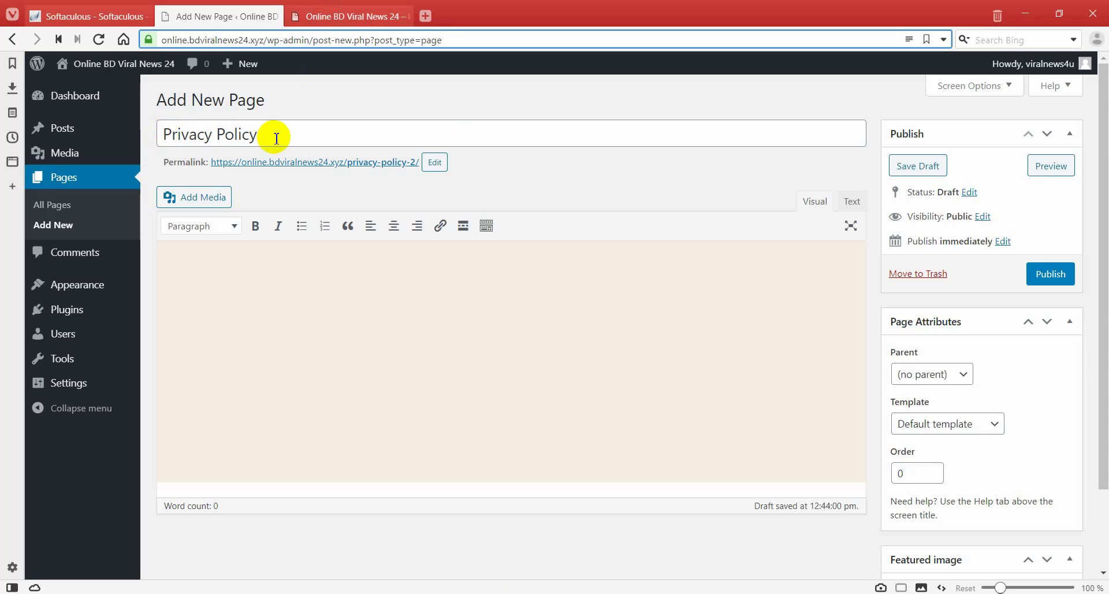
click(187, 263)
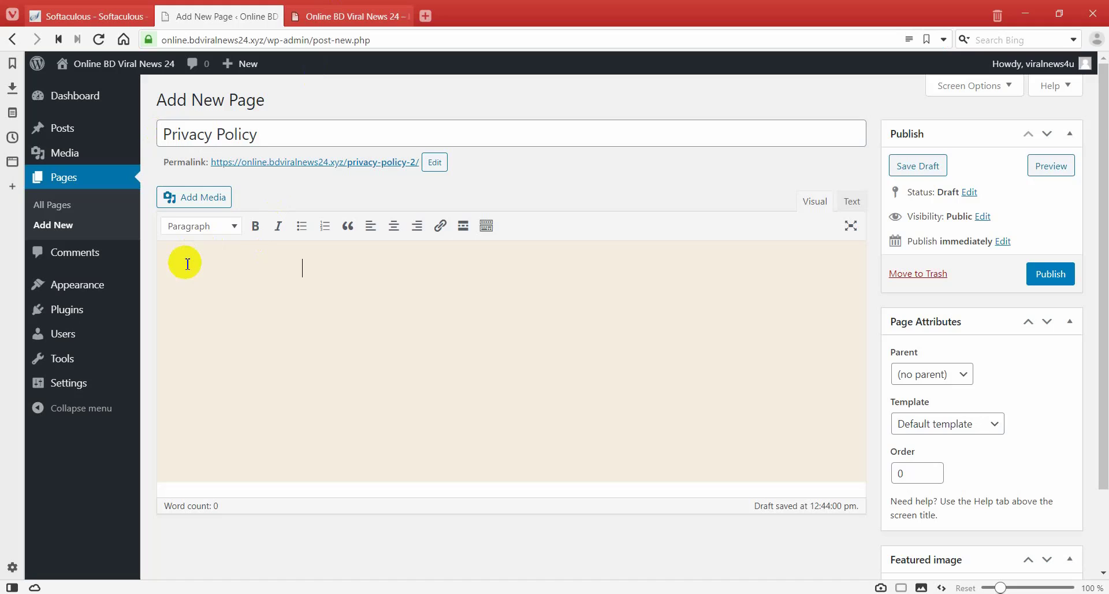
right_click(311, 271)
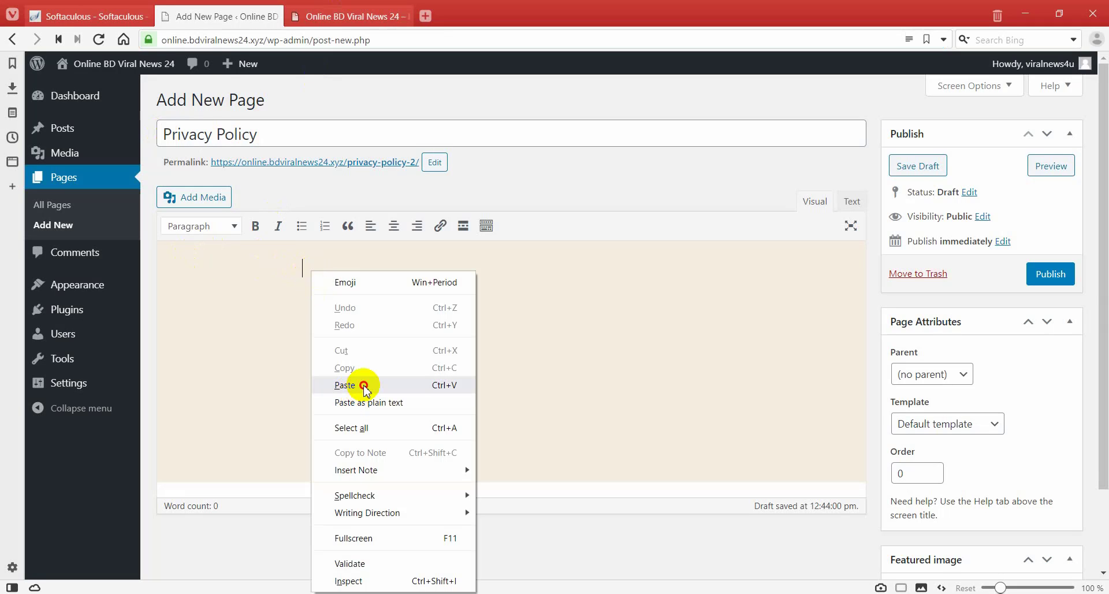
click(344, 385)
- Format the pasted title "Privacy Policy for ONLINE BD VIRAL NEWS" as Heading 3
scroll(361, 392, down, 5)
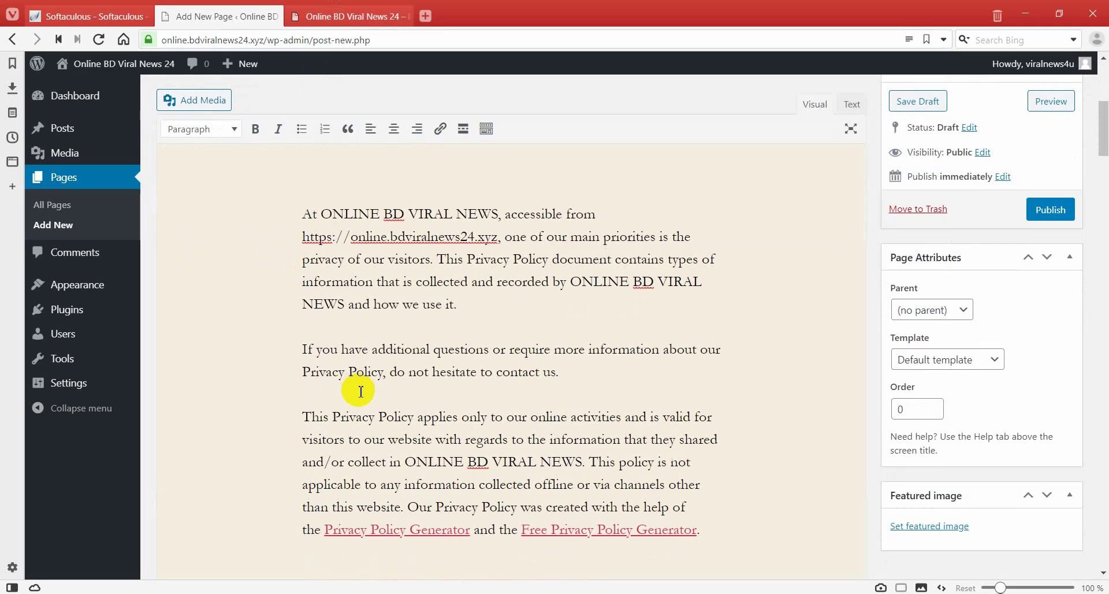
scroll(323, 381, up, 4)
click(310, 456)
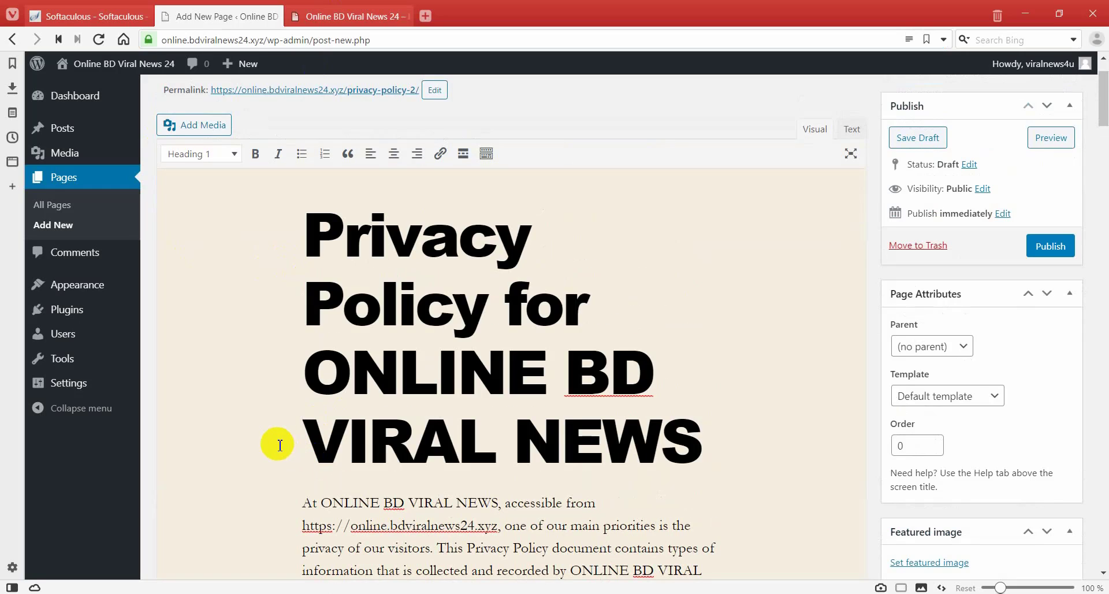
scroll(237, 421, up, 3)
triple_click(714, 440)
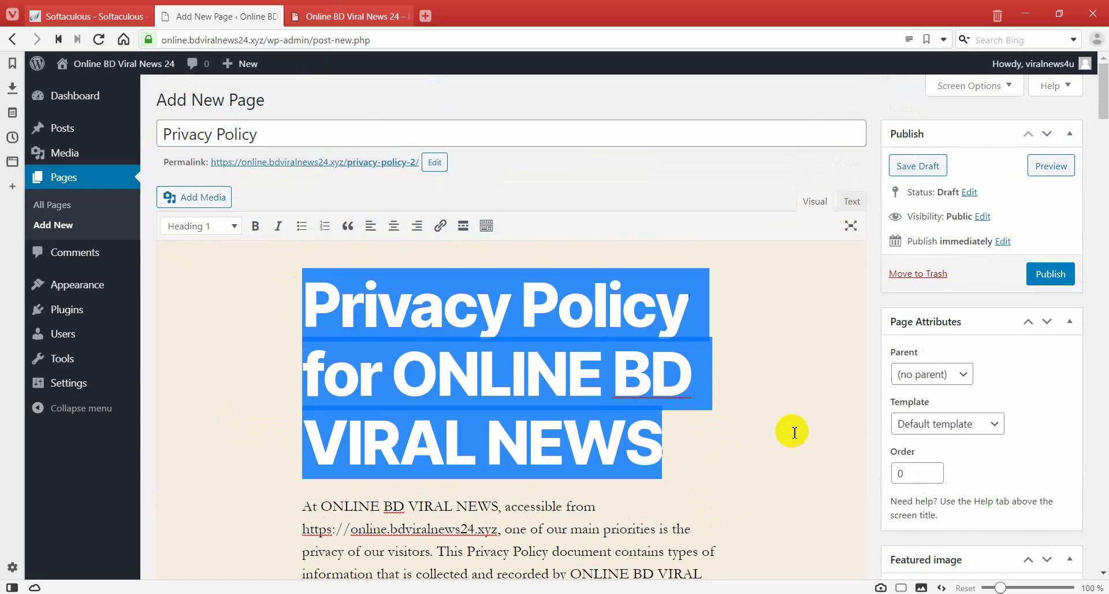
click(237, 225)
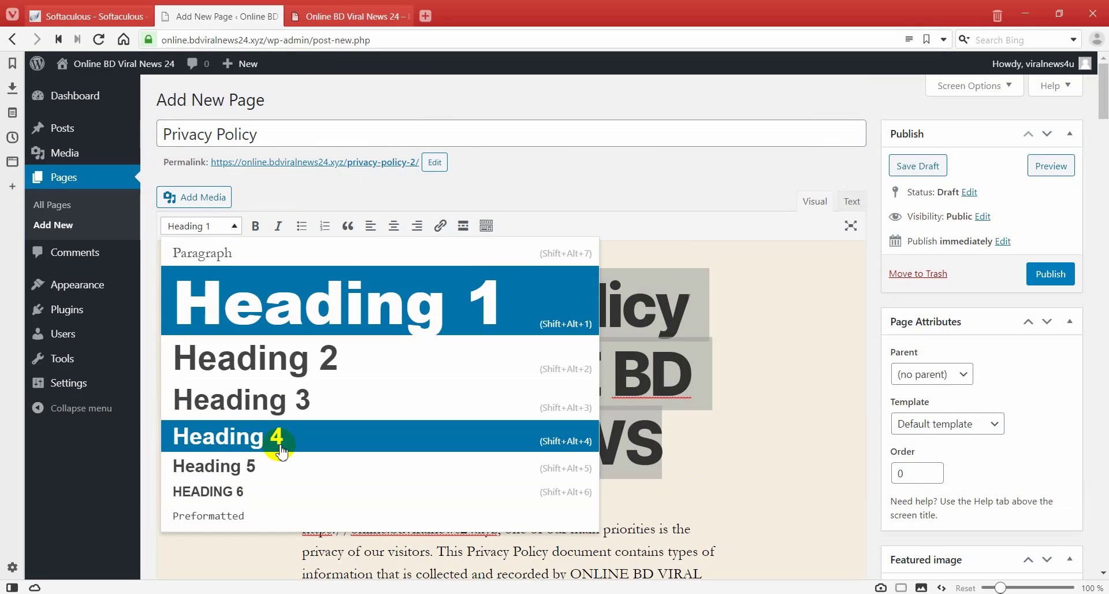
click(284, 436)
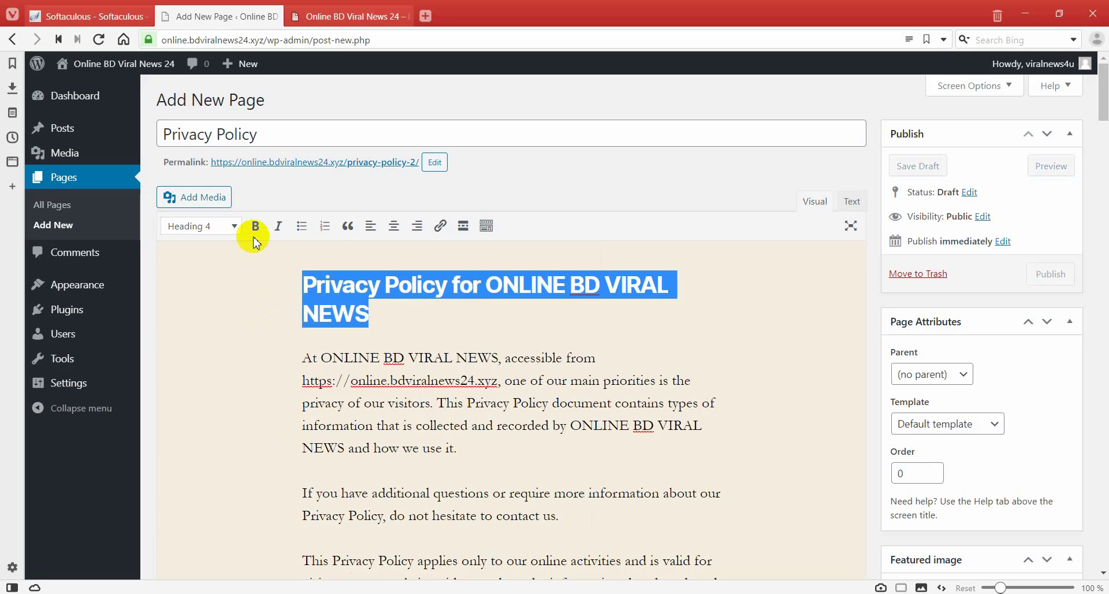
click(227, 227)
click(265, 399)
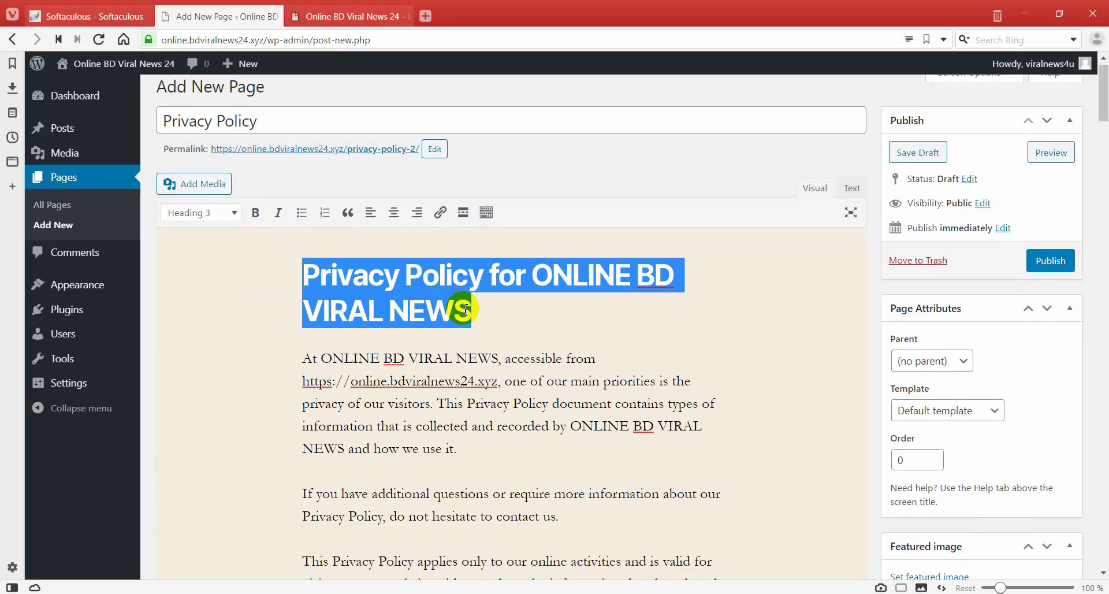
click(498, 334)
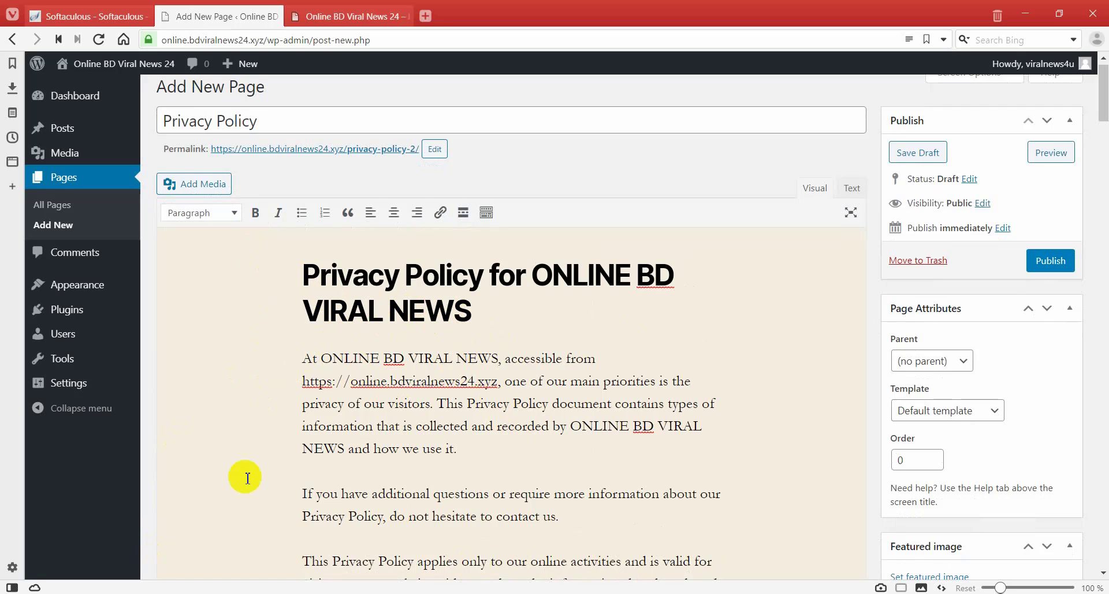
- Review the pasted policy through the Children's Information section, then check the generator links in the introduction and Consent section
scroll(554, 454, down, 15)
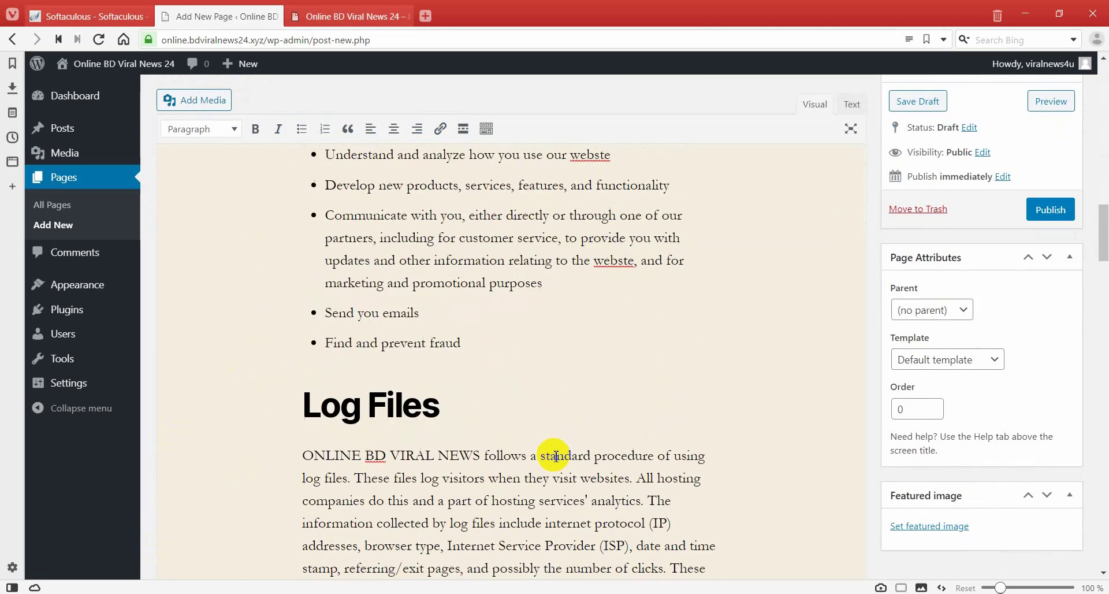
scroll(554, 456, down, 15)
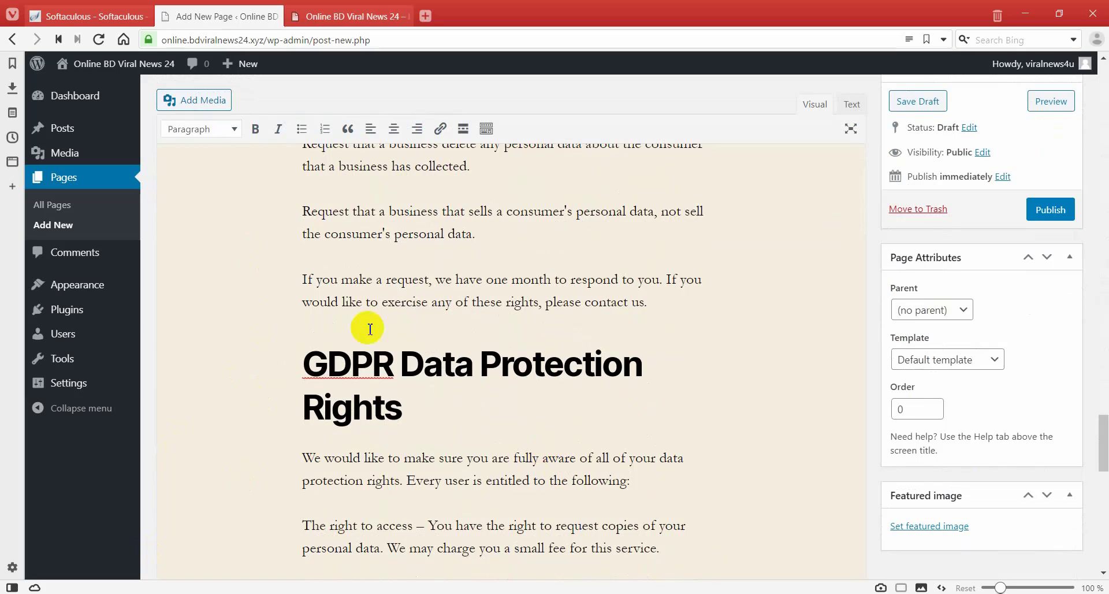
scroll(453, 399, down, 10)
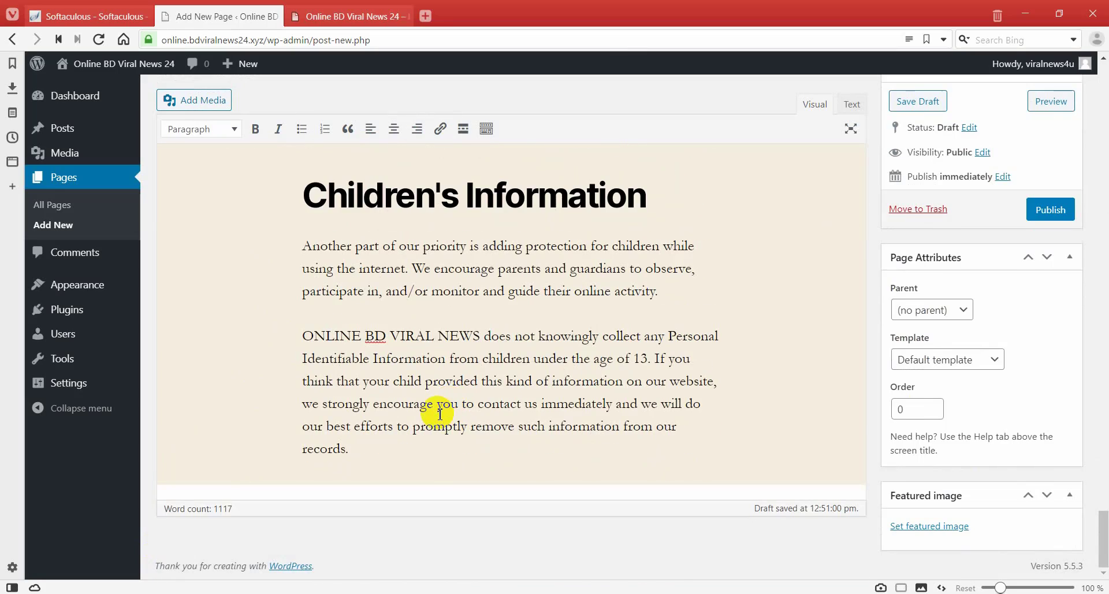
scroll(440, 414, up, 20)
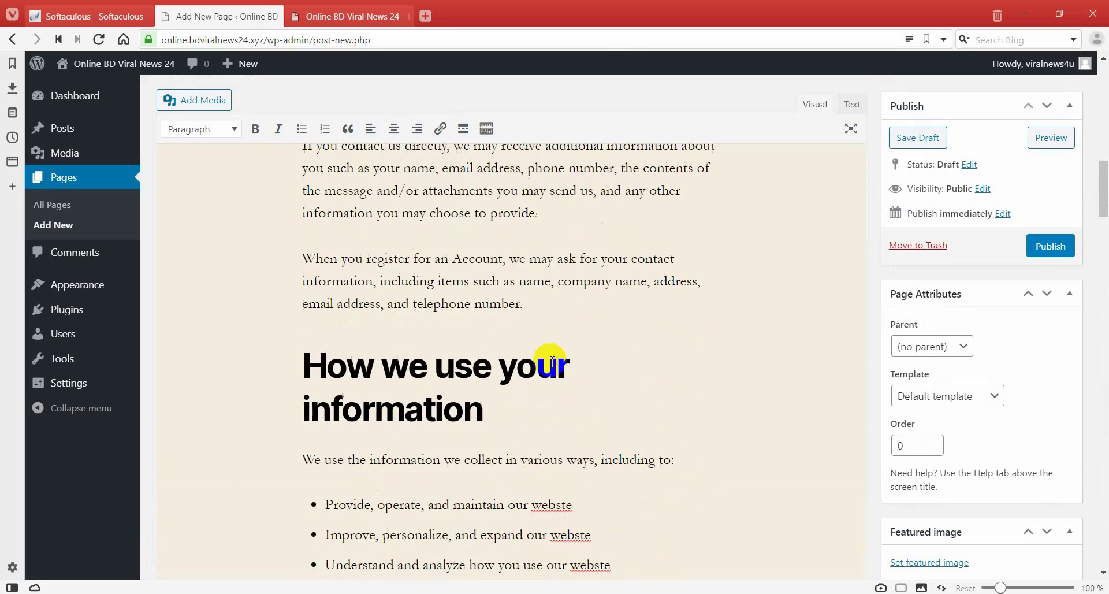
scroll(445, 341, up, 10)
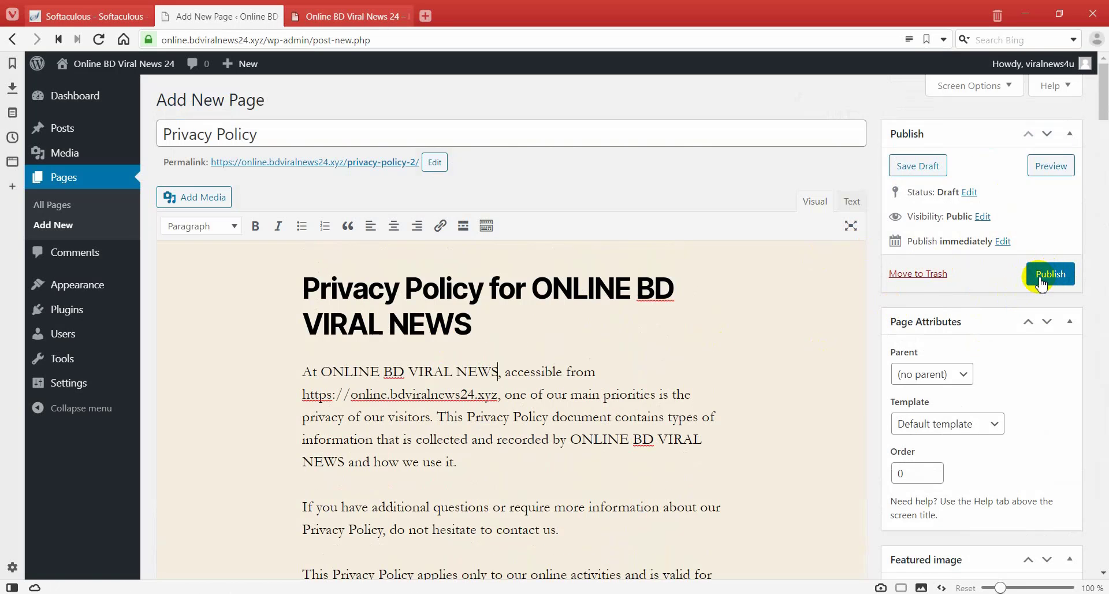
scroll(733, 372, down, 4)
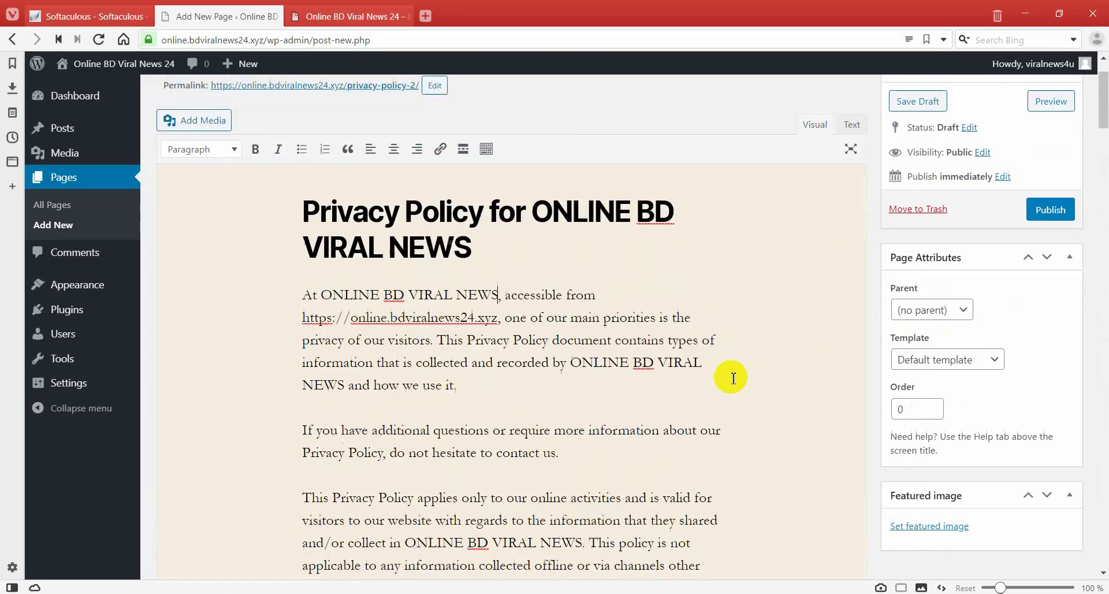
scroll(519, 300, down, 3)
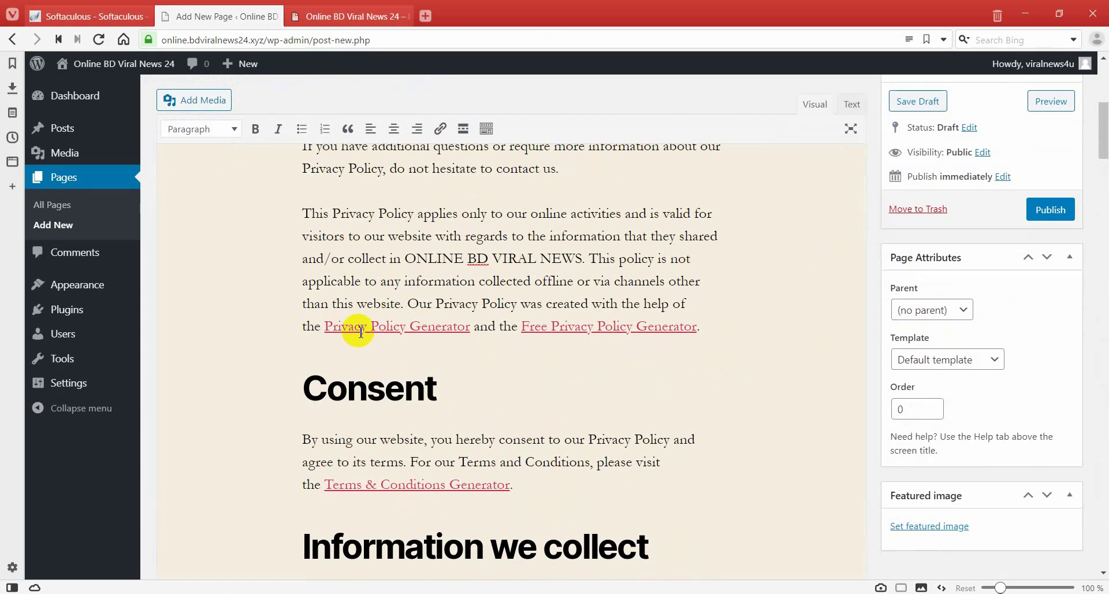
- Check the two generator links in the introduction, then remove the link from the text "Privacy Policy Generator"
click(391, 331)
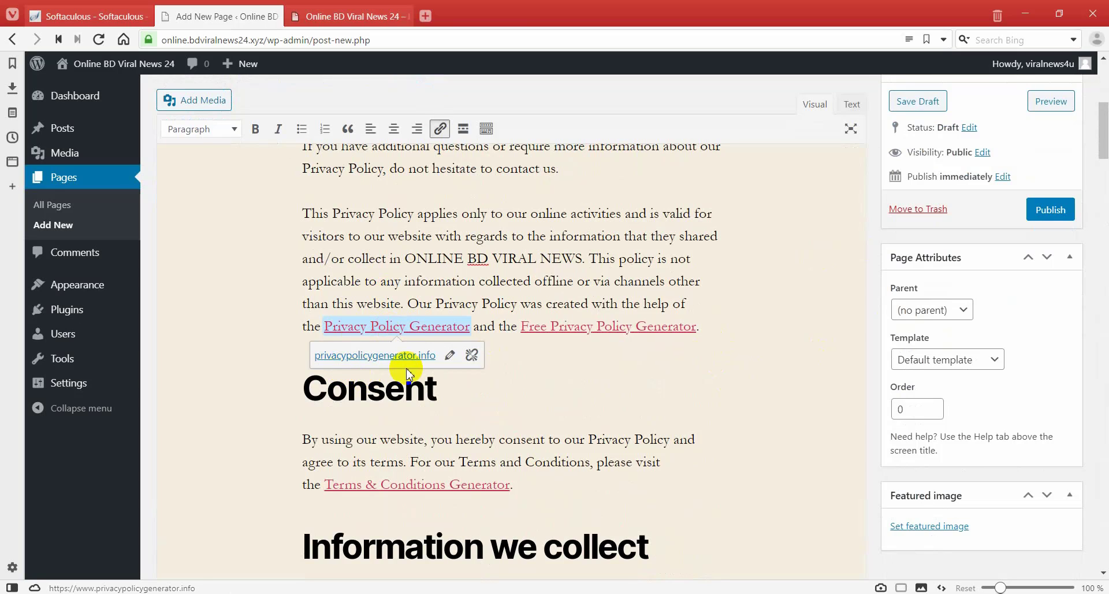
click(592, 328)
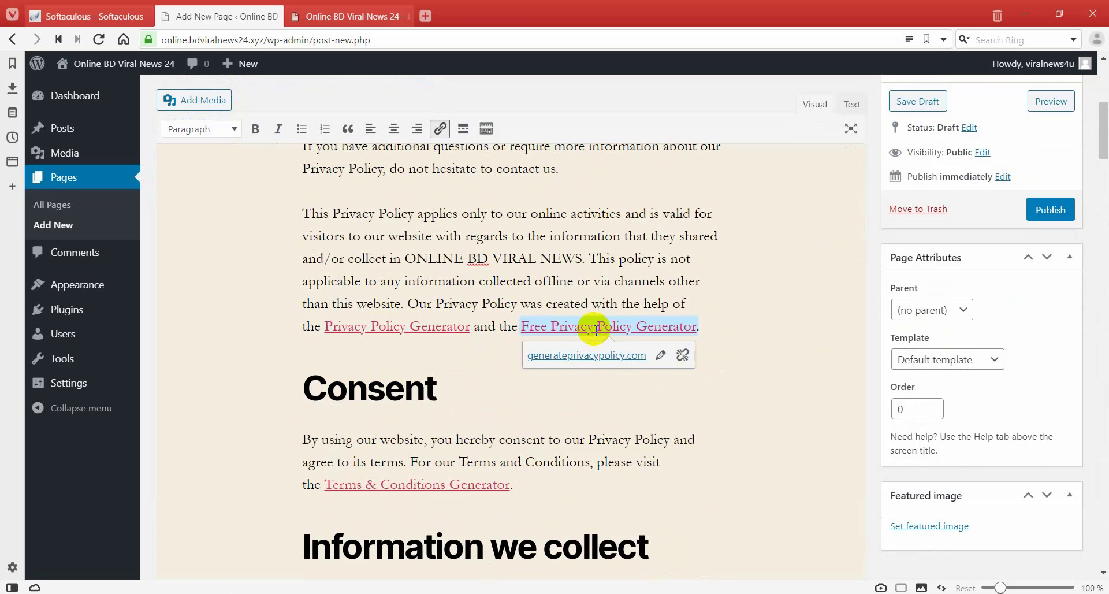
click(391, 327)
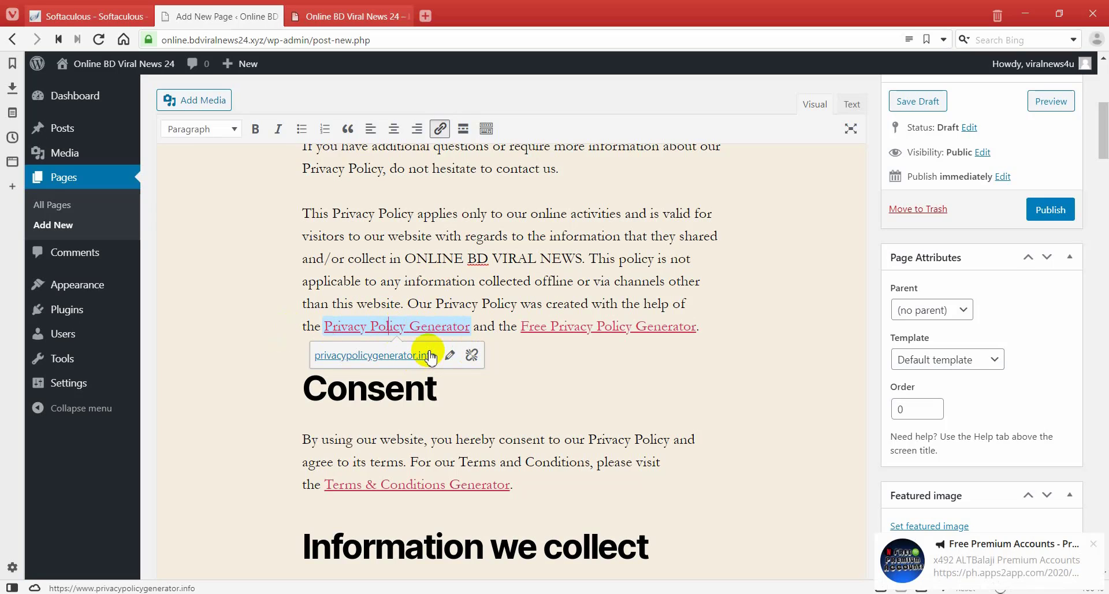
click(584, 354)
click(401, 326)
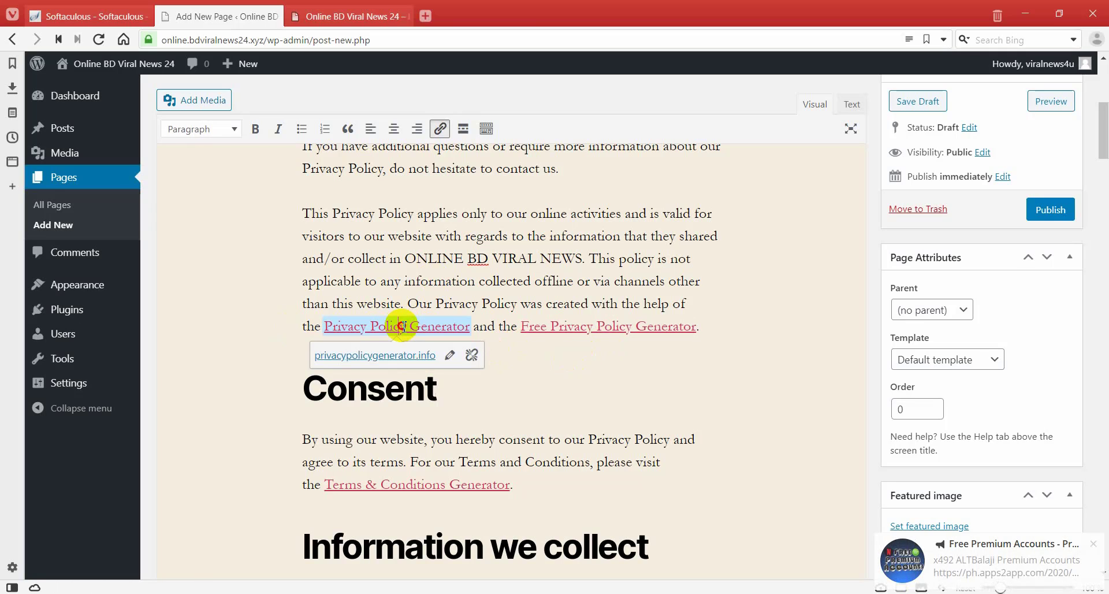
click(451, 355)
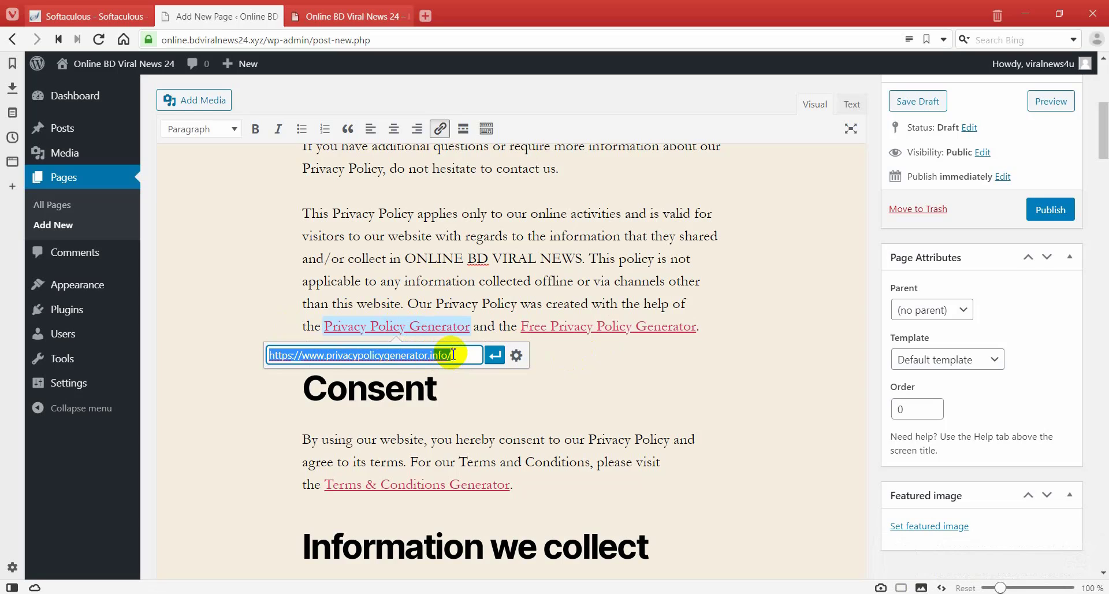
key(BackSpace)
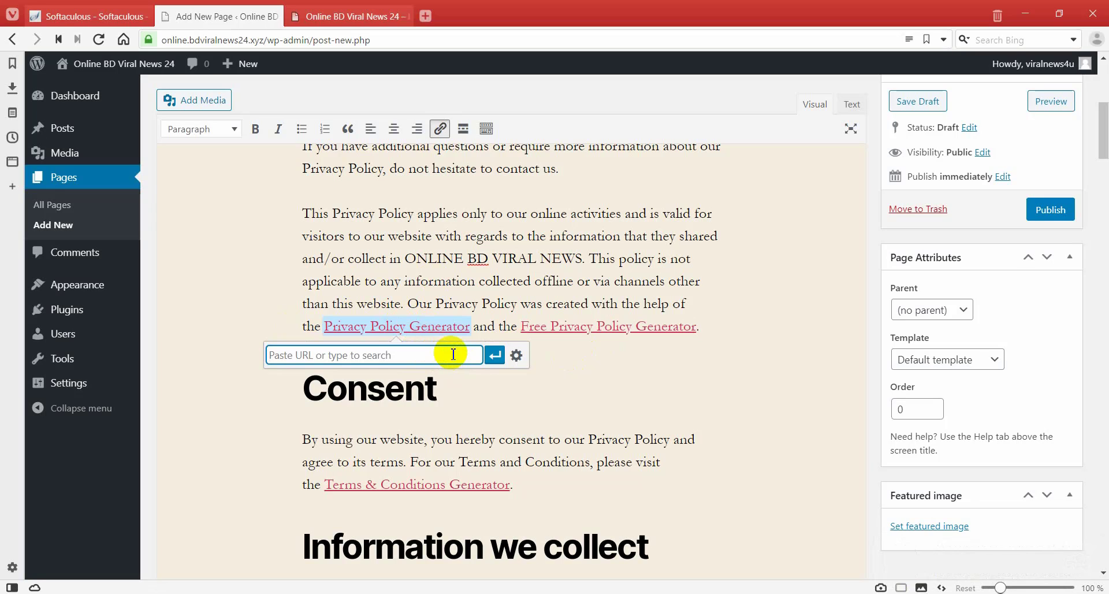
click(495, 355)
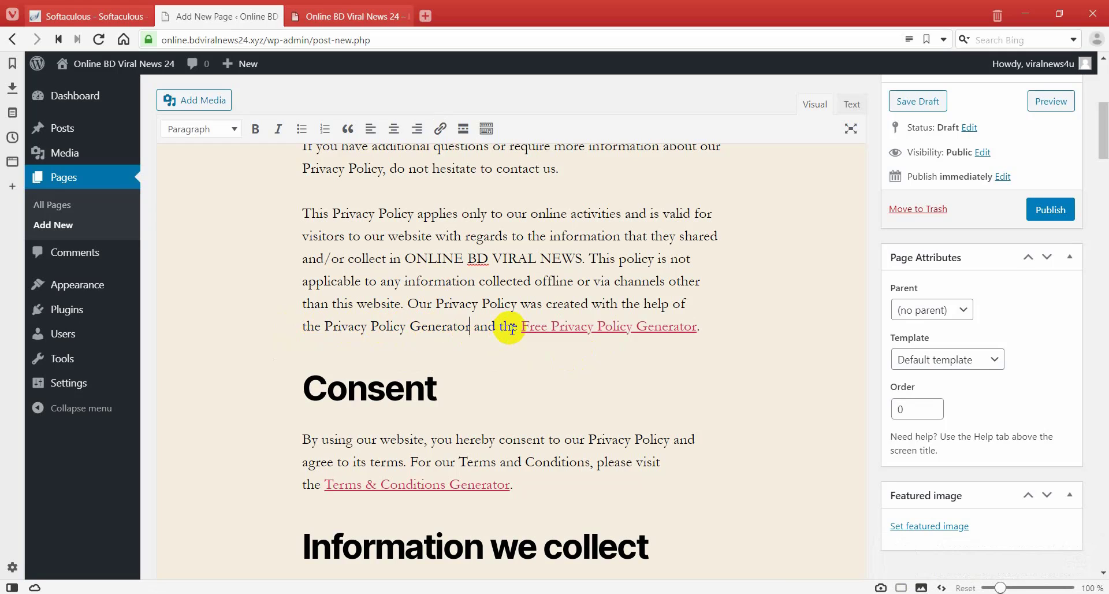
- Remove the link from the text "Free Privacy Policy Generator" in the introduction by clearing its URL
click(593, 325)
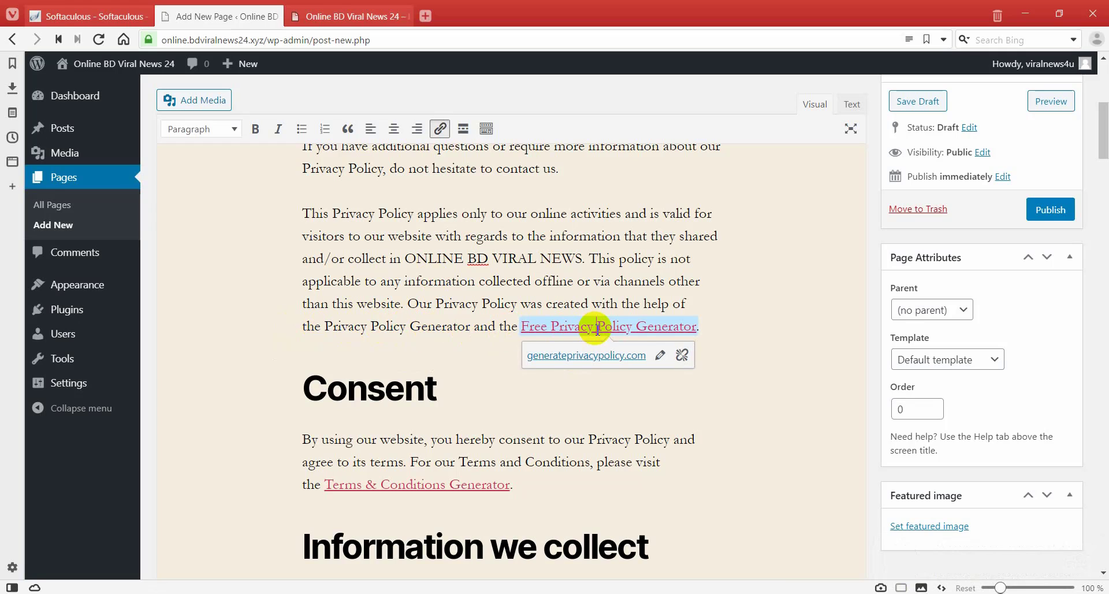
click(659, 354)
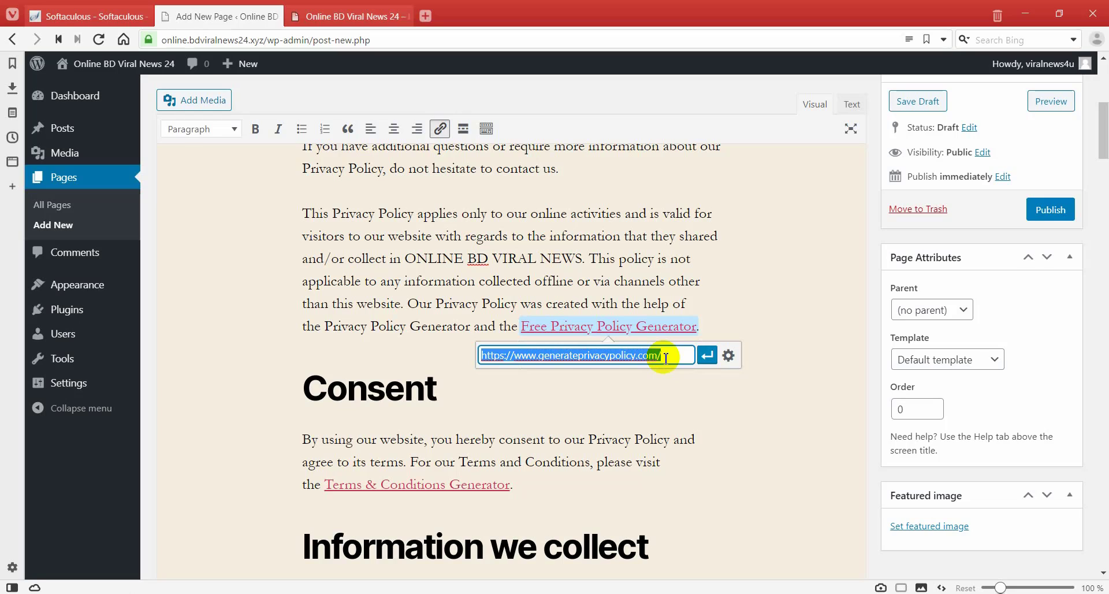
key(BackSpace)
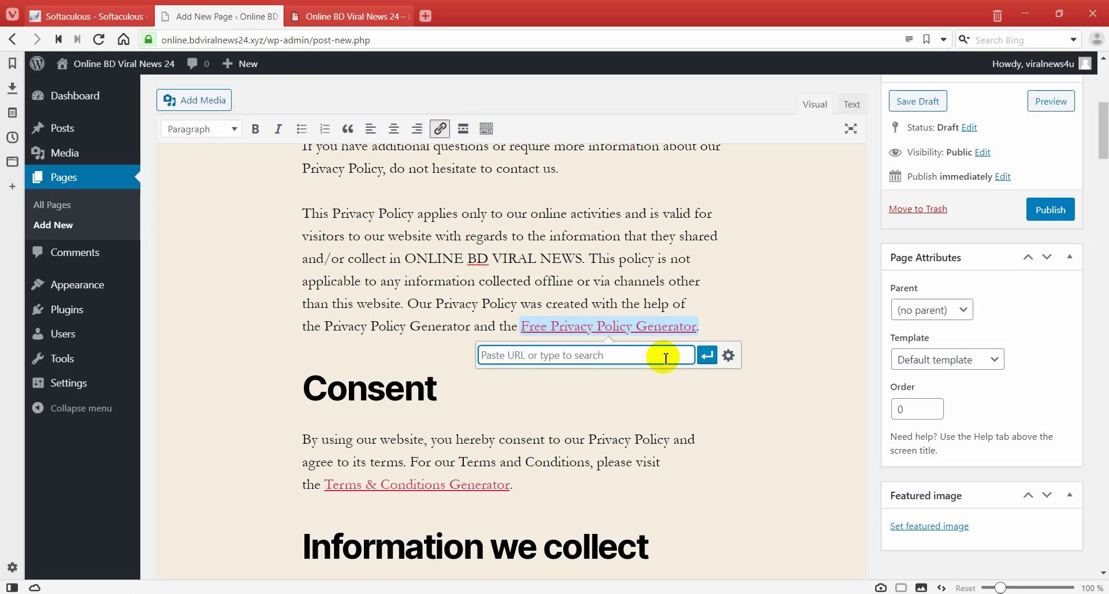
click(706, 354)
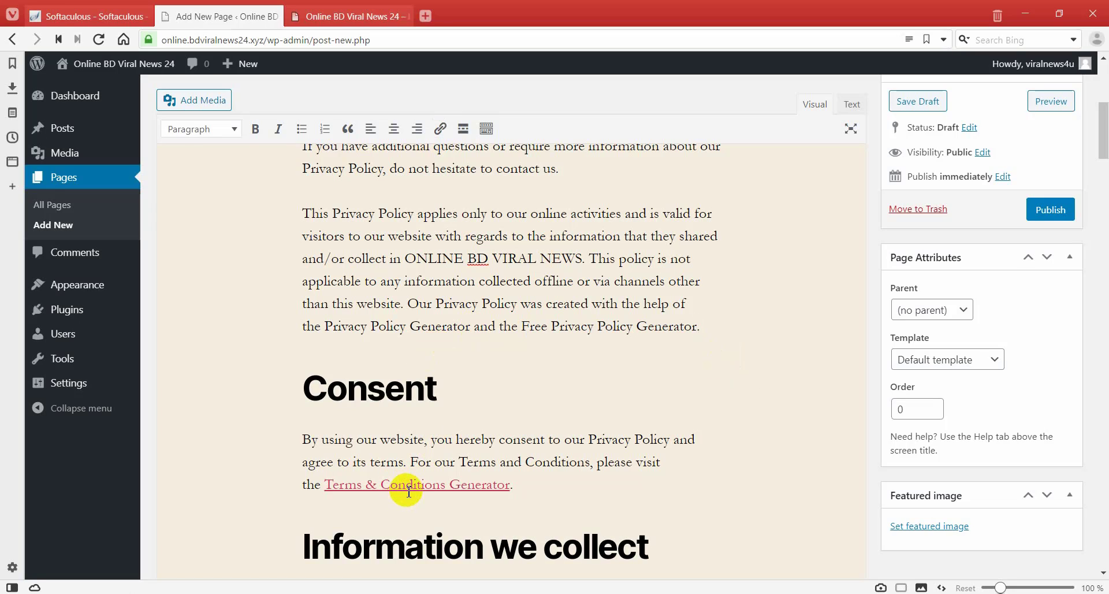
- Review the policy text in the editor down to the Advertising Partners Privacy Policies section and return to its beginning
scroll(408, 489, down, 15)
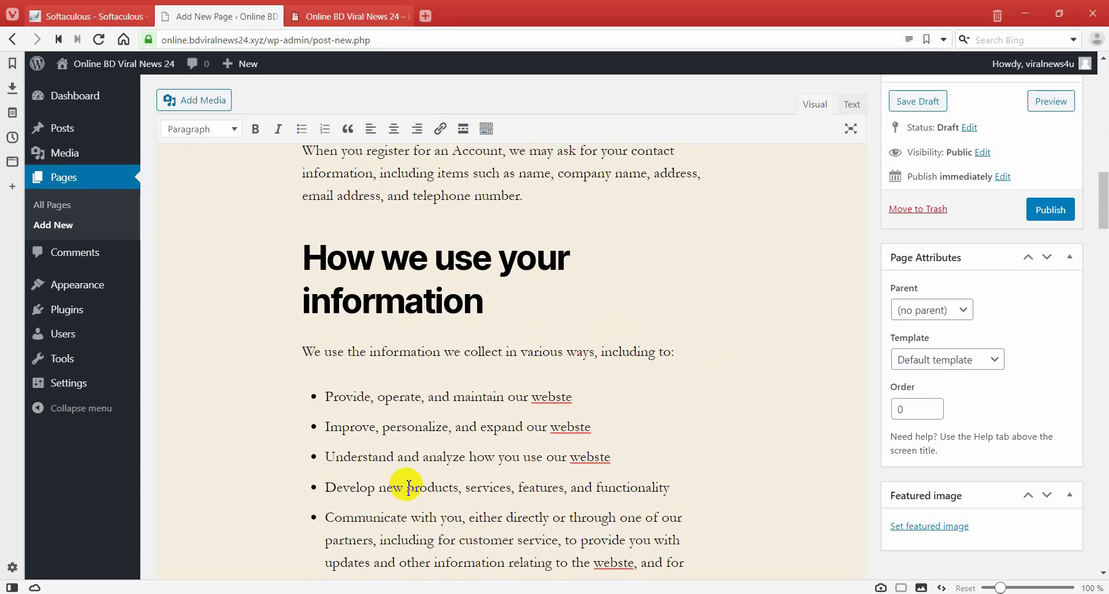
scroll(410, 485, down, 6)
scroll(487, 487, up, 1)
scroll(502, 470, down, 1)
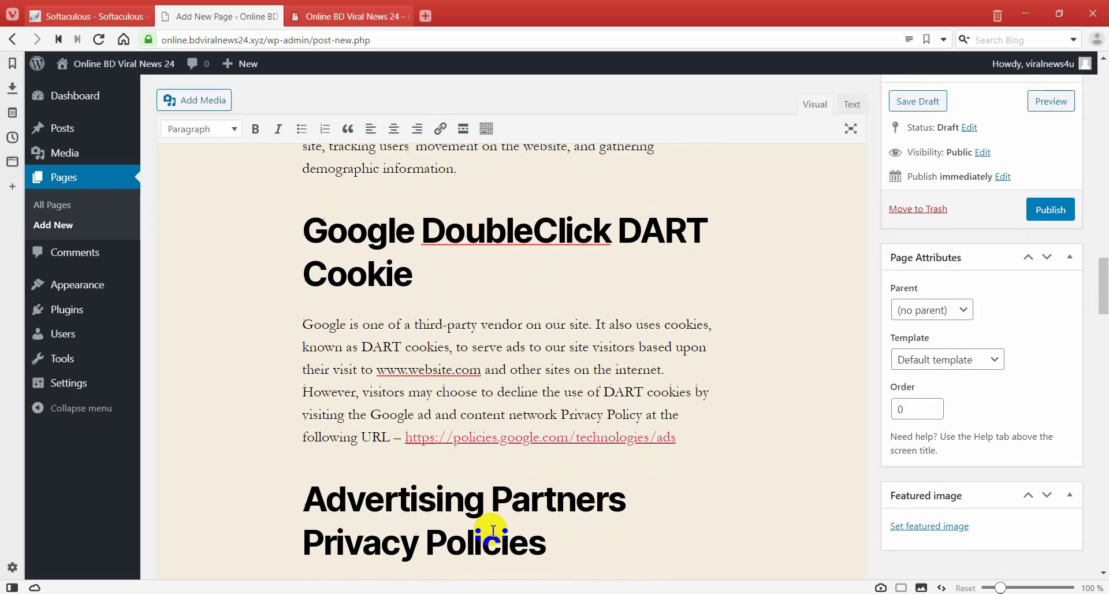
scroll(502, 433, up, 15)
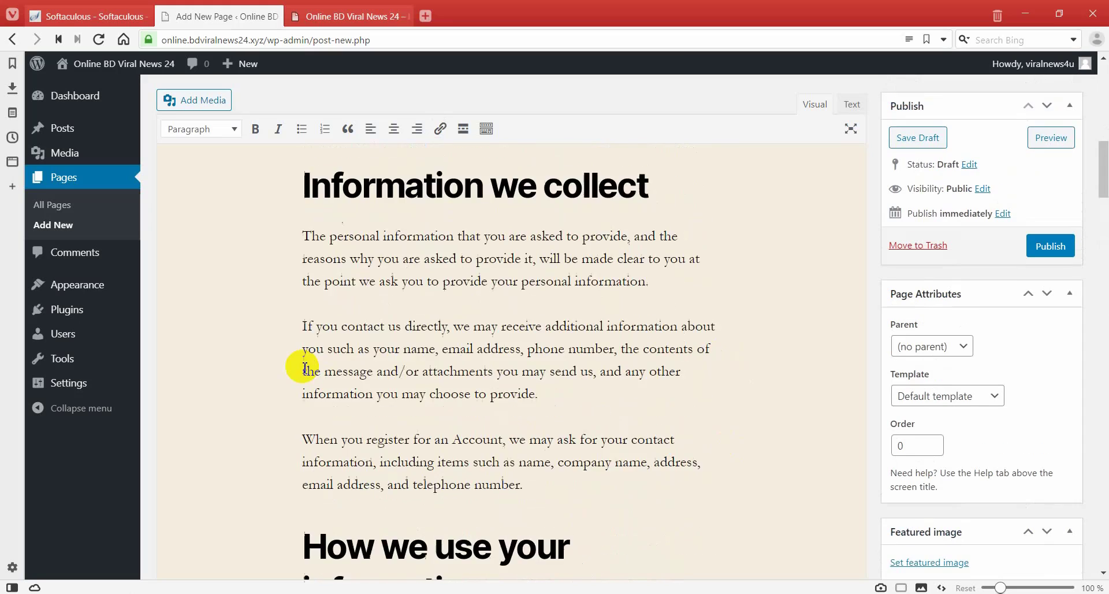
scroll(458, 223, up, 2)
scroll(495, 384, down, 4)
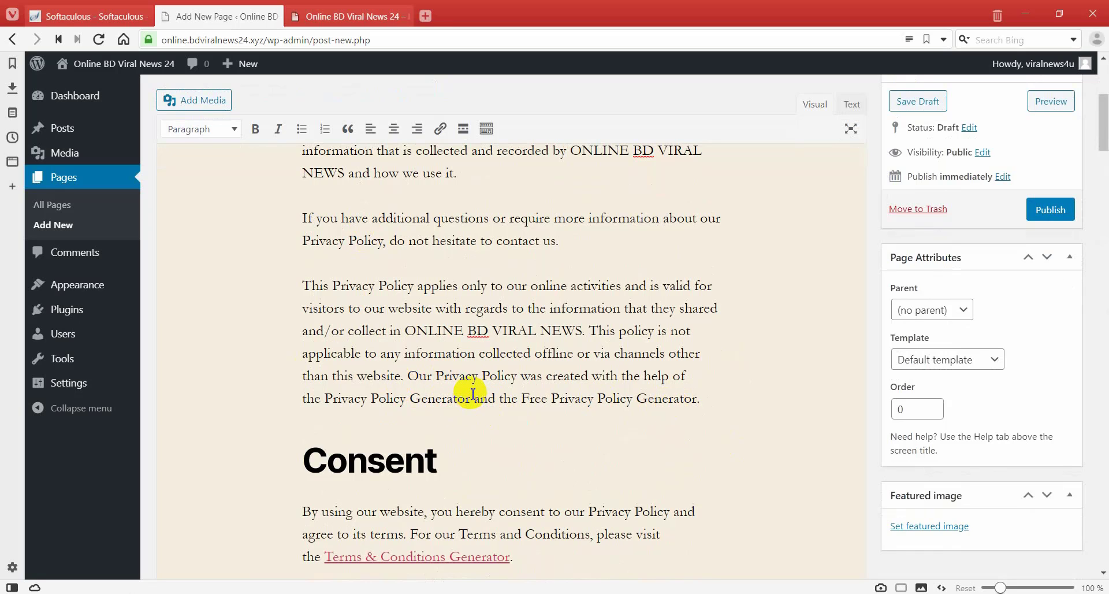
scroll(471, 394, up, 3)
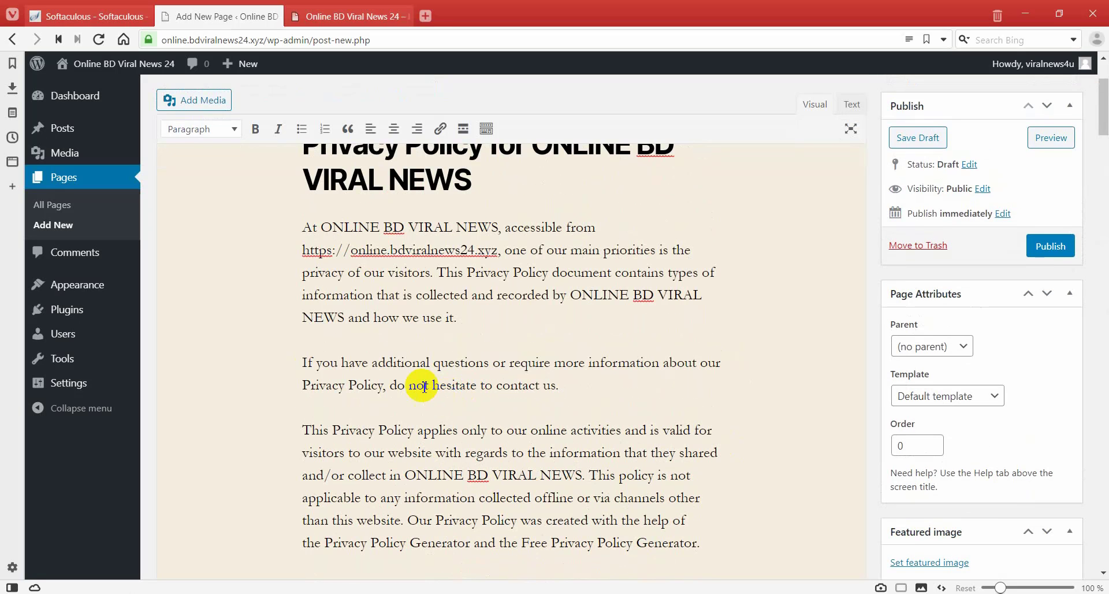
- Publish the Privacy Policy page and open its permalink to check the live page through the "How we use your information" section
click(1051, 248)
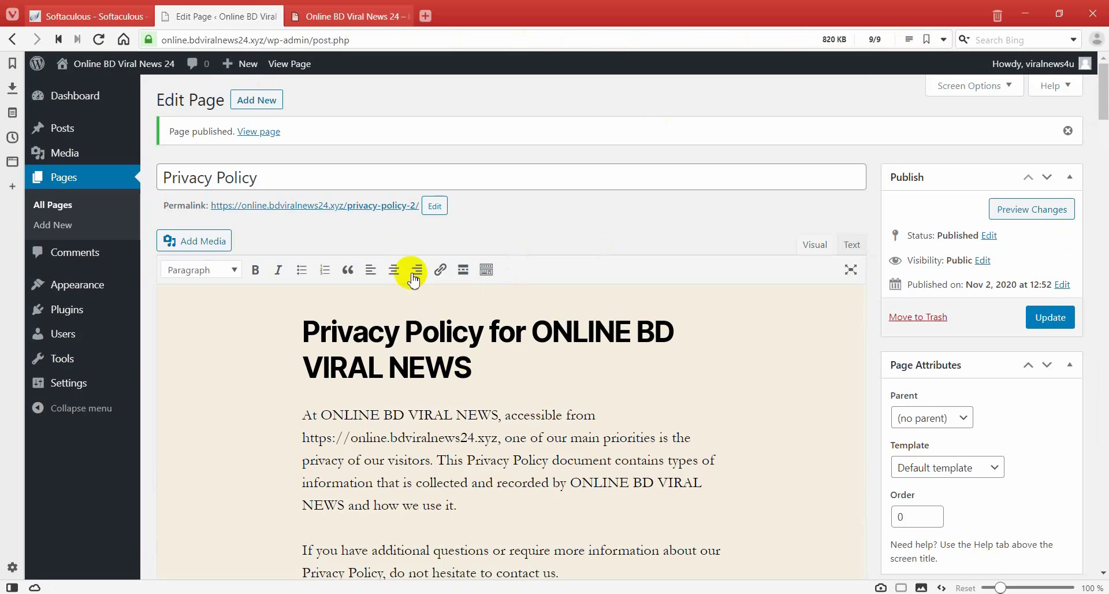
click(310, 208)
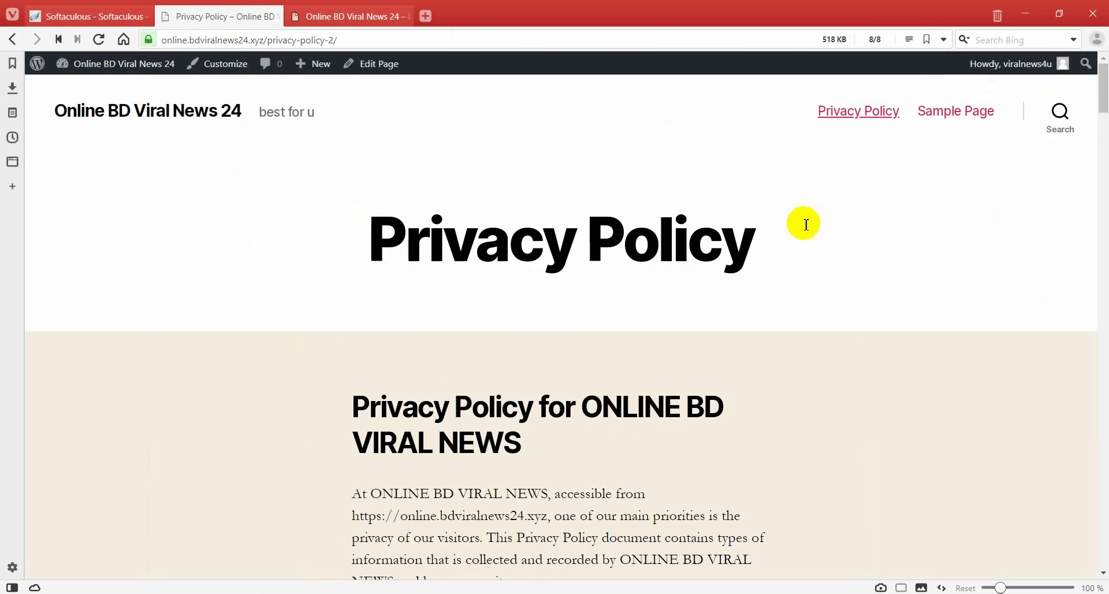
scroll(679, 343, down, 5)
scroll(687, 346, down, 9)
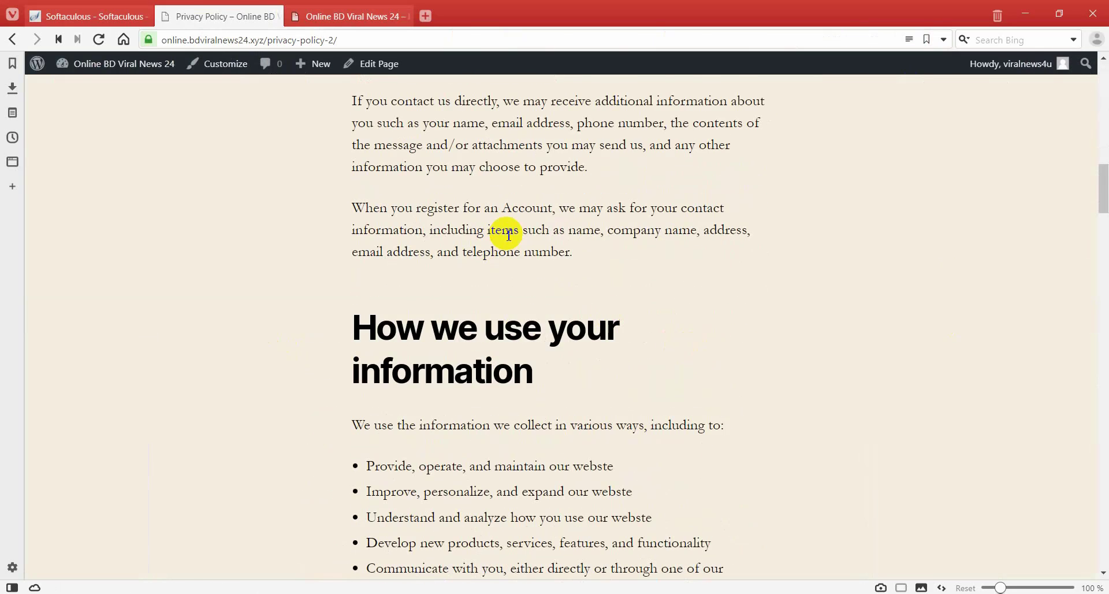
scroll(499, 231, up, 14)
click(431, 306)
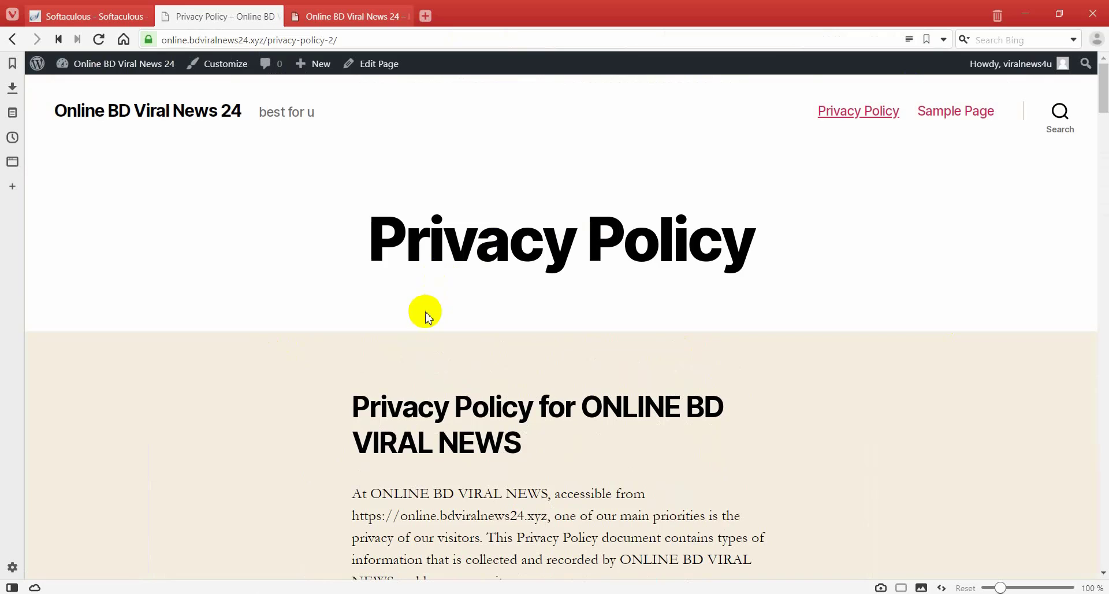
drag(353, 409, 584, 437)
click(554, 445)
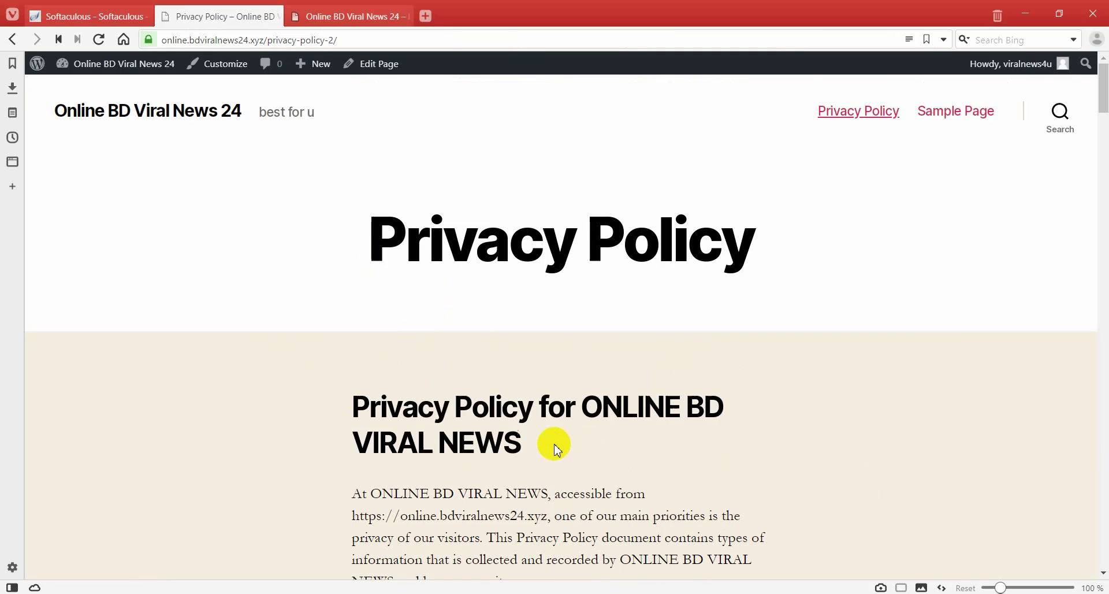
triple_click(331, 420)
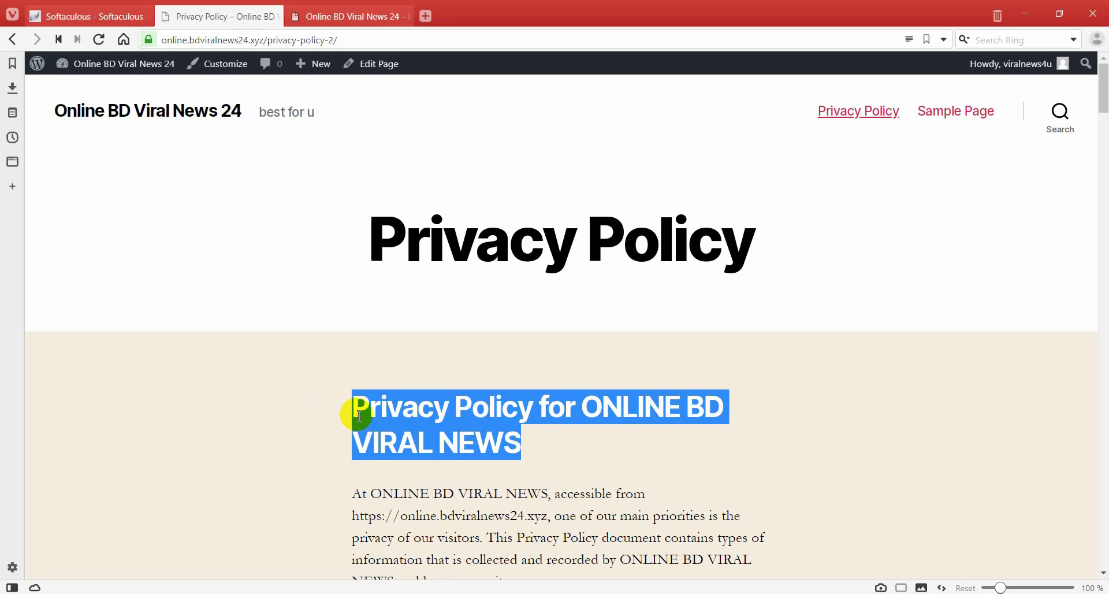
click(357, 406)
drag(353, 401, 545, 439)
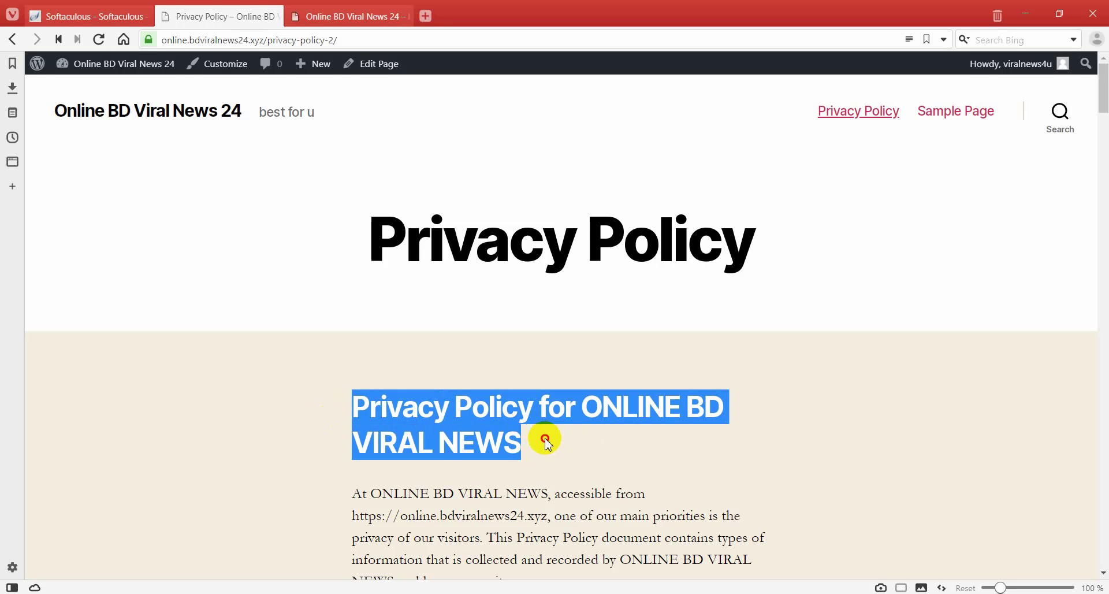
click(543, 445)
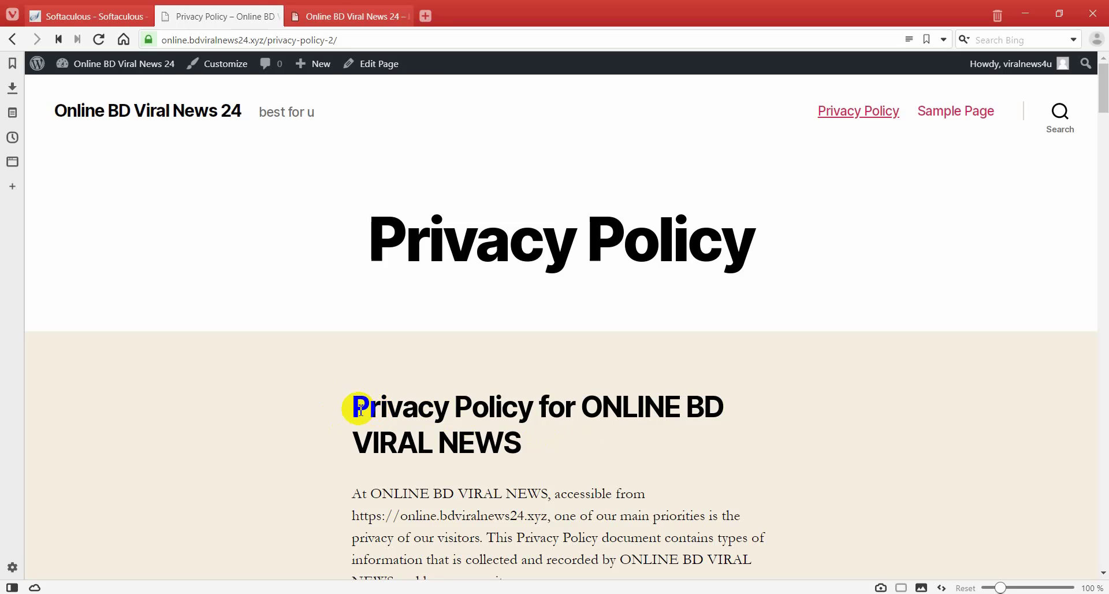
drag(354, 415, 559, 440)
click(559, 443)
drag(354, 400, 558, 442)
click(559, 442)
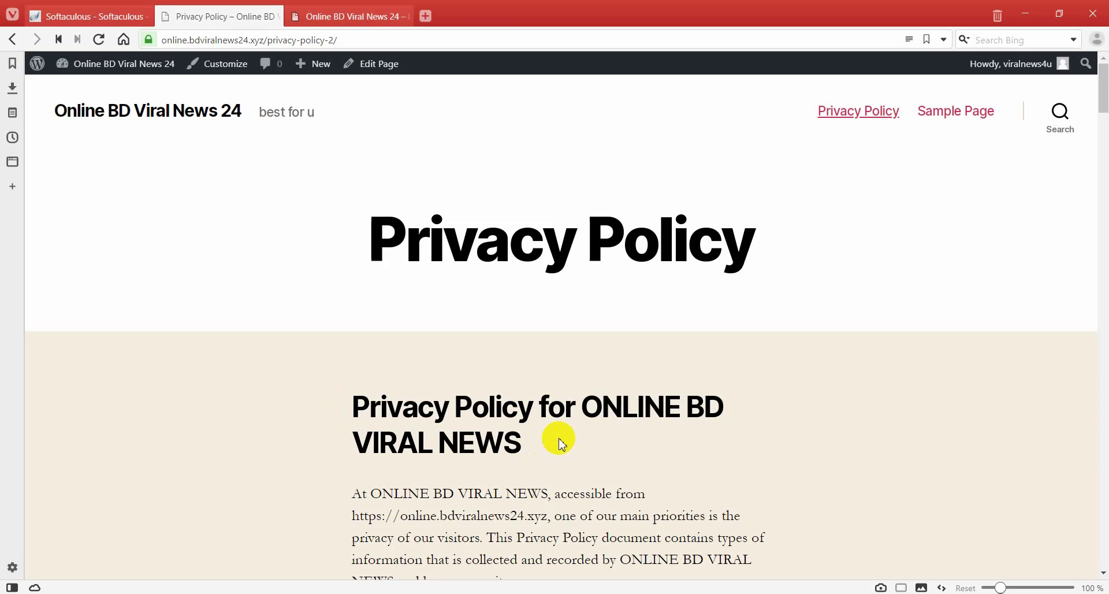